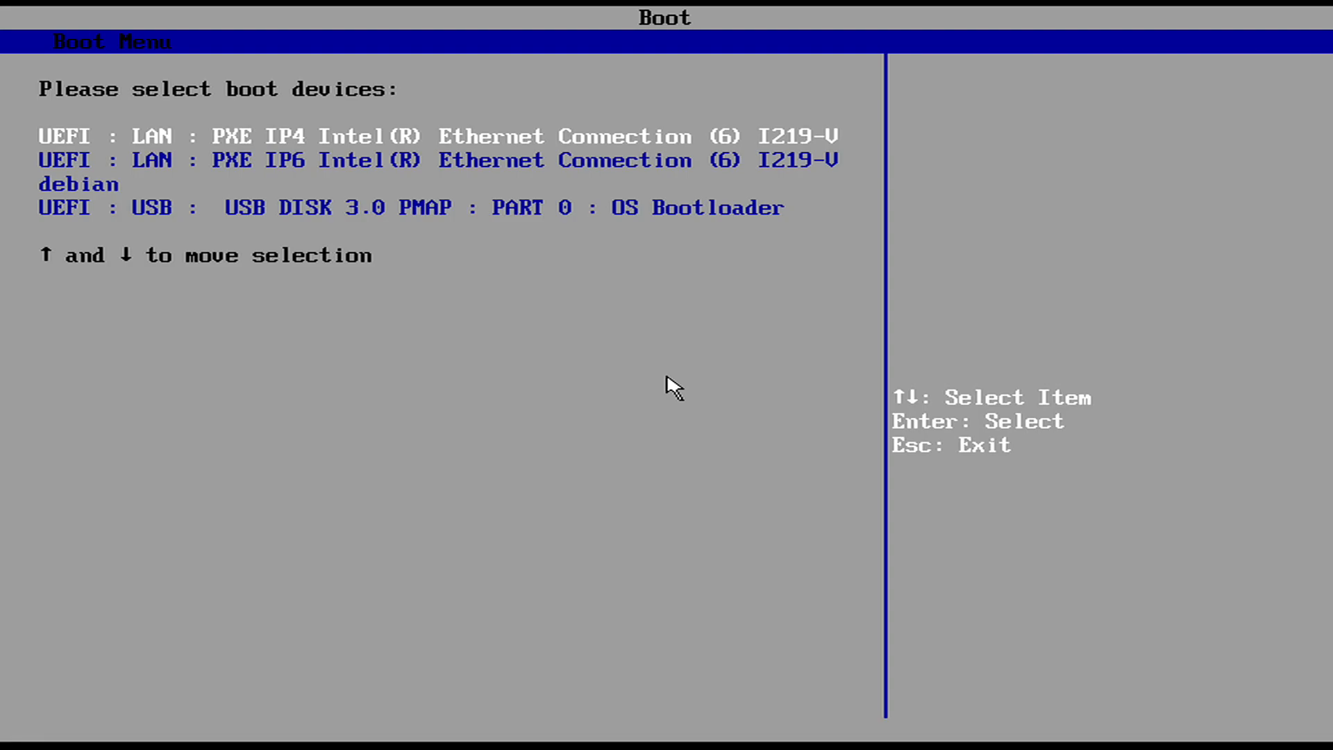
- Boot the machine from the OS Bootloader partition on the USB DISK 3.0 device
key("Down")
key("Down")
key("Down")
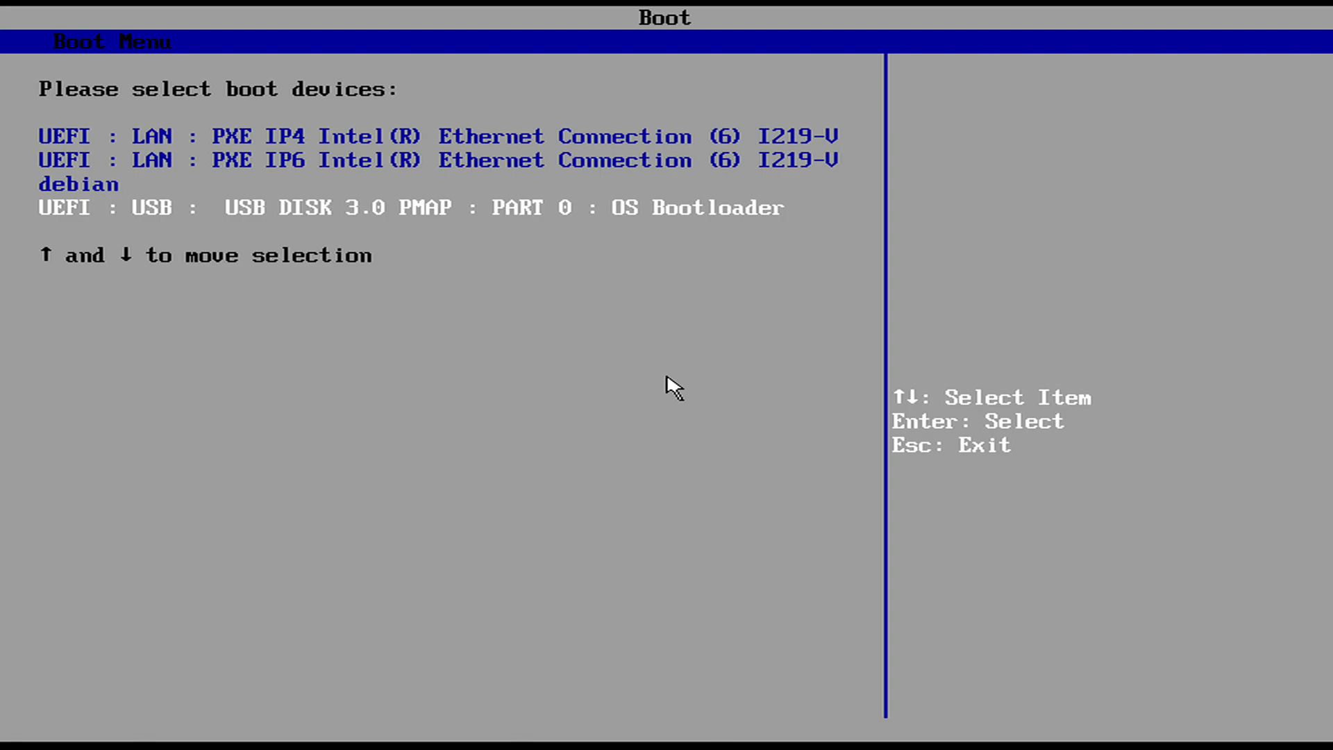
key("Return")
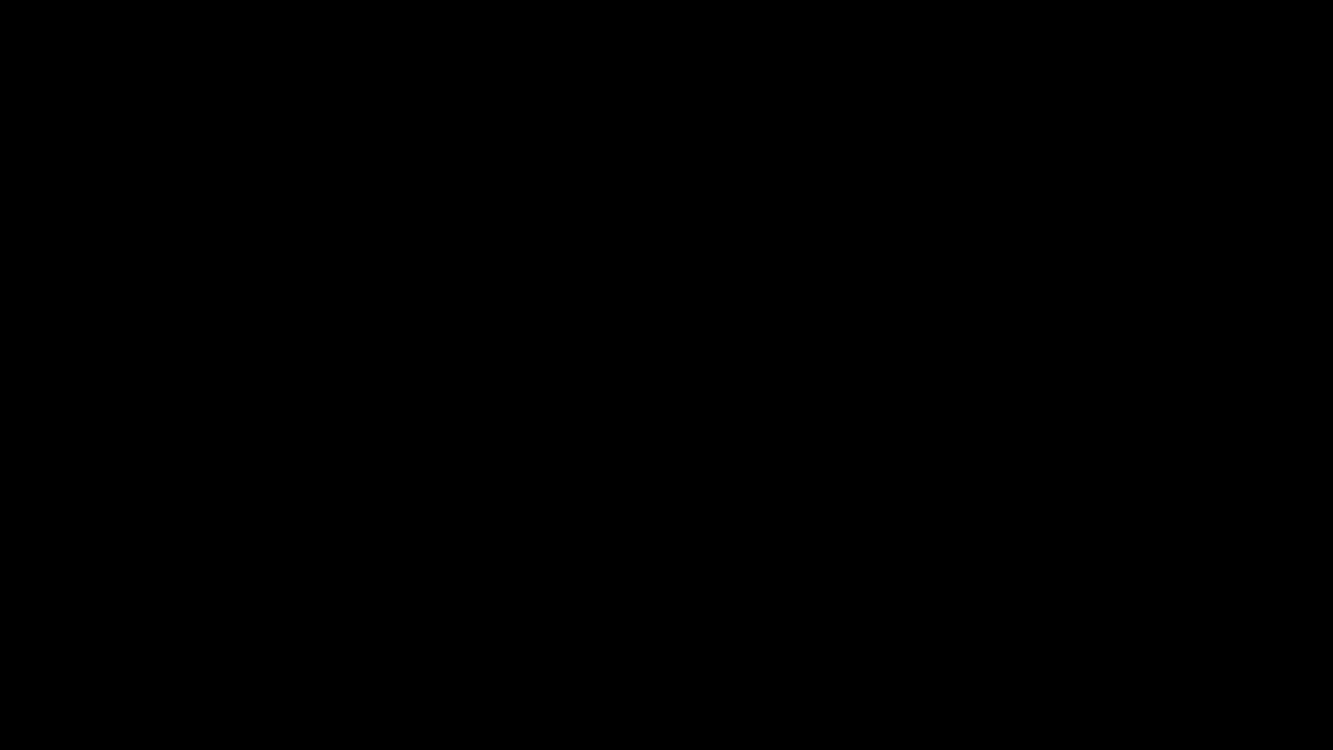
- Start the graphical Debian installer from the USB disk's boot options
key("Down")
key("Down")
key("Up")
key("Up")
key("Return")
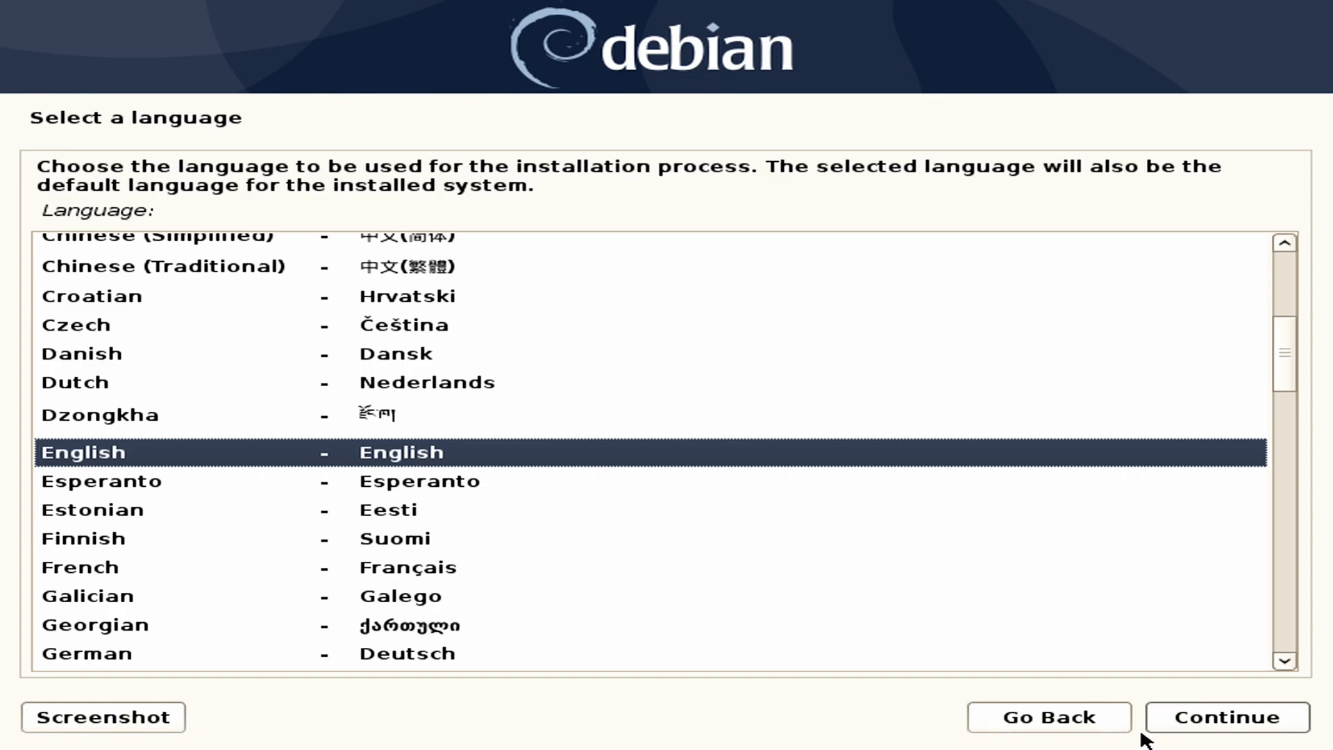
- Accept English as the language, United States as the location and American English as the keymap
left_click(1182, 718)
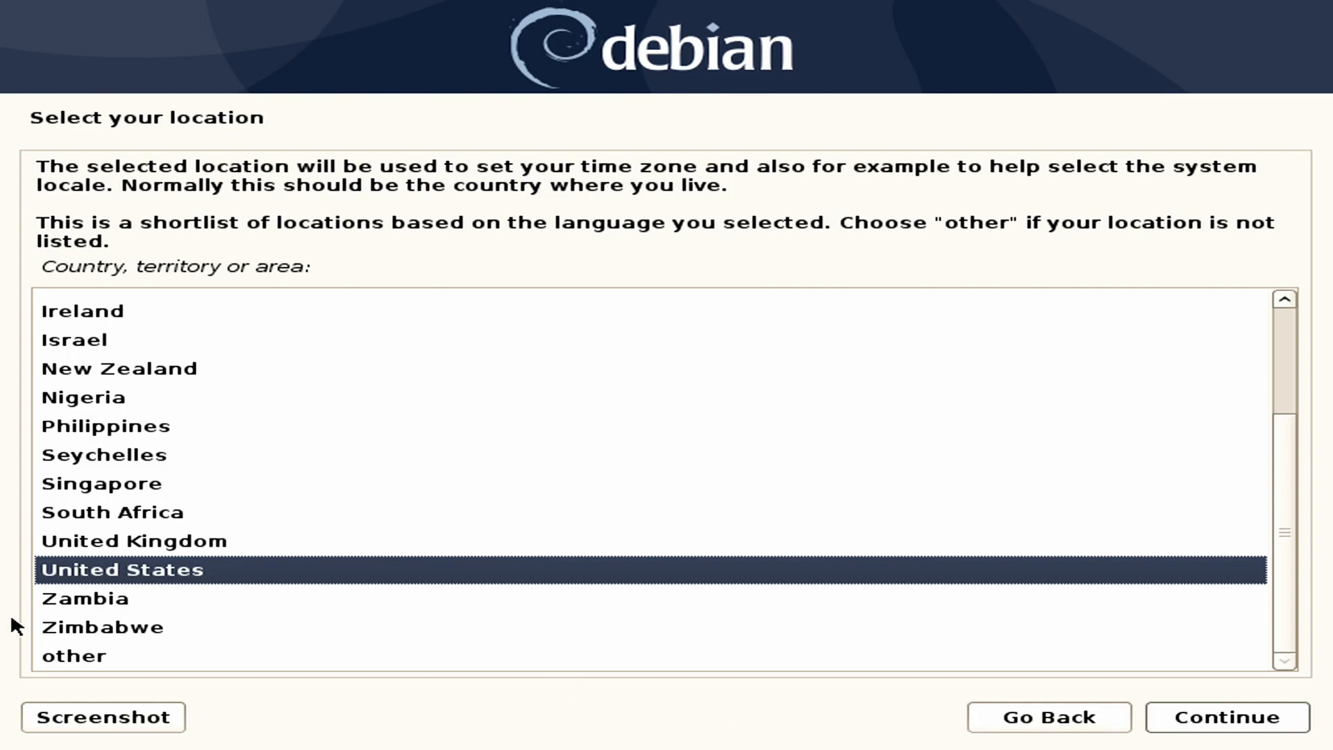
left_click(1155, 723)
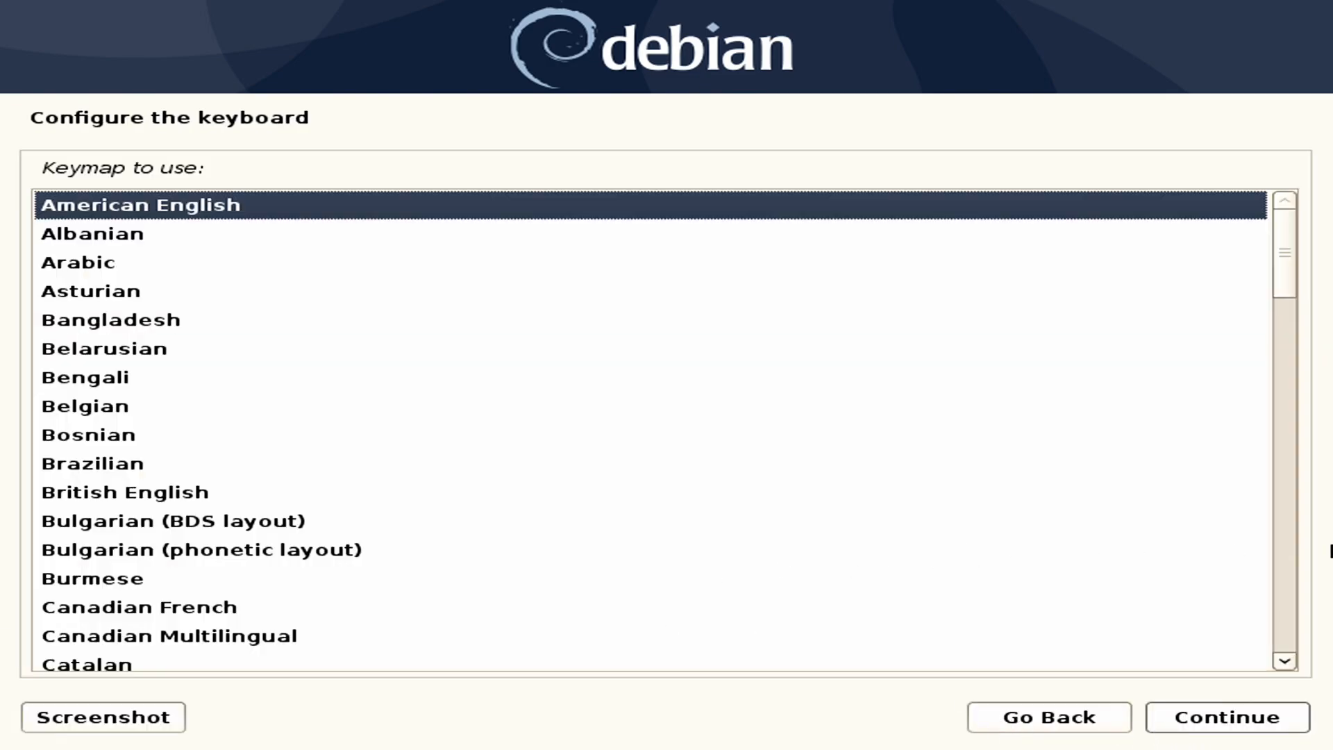
left_click(1258, 722)
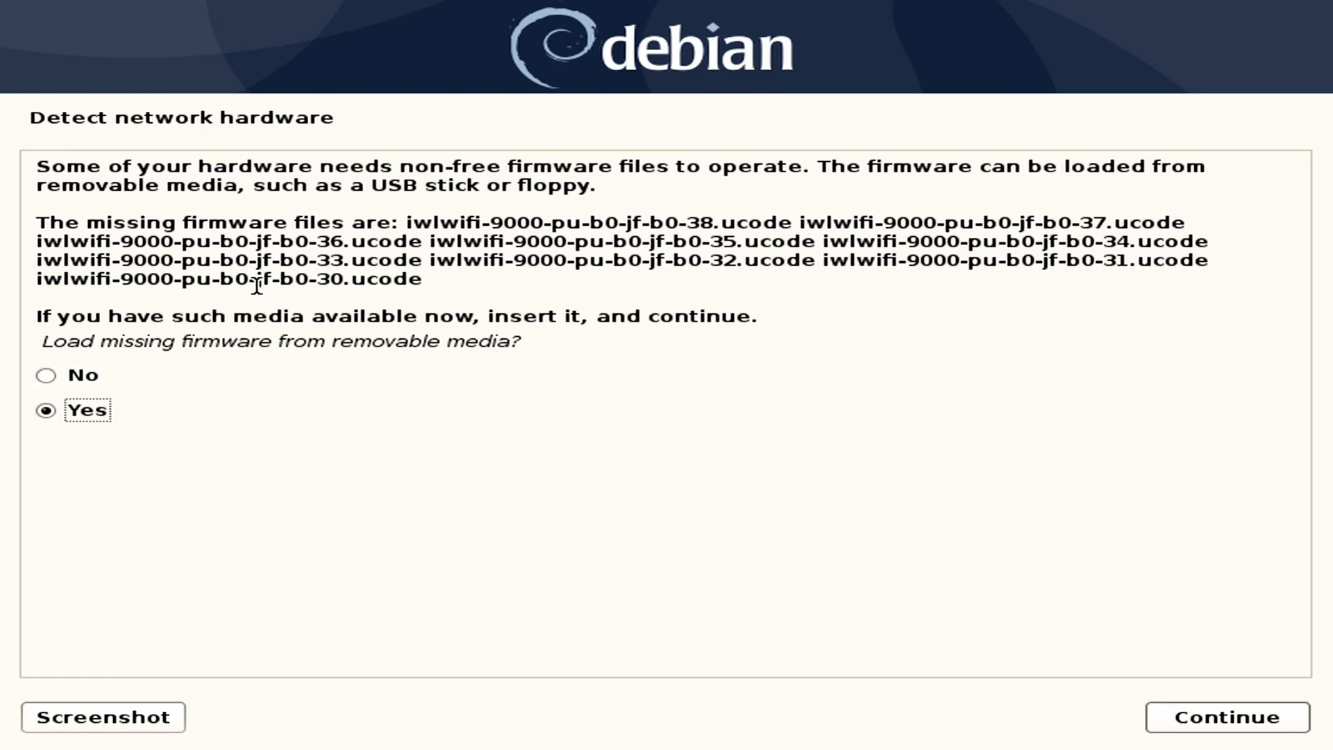
- Decline loading the missing firmware from removable media and set the system's hostname to nuc01
left_click(33, 379)
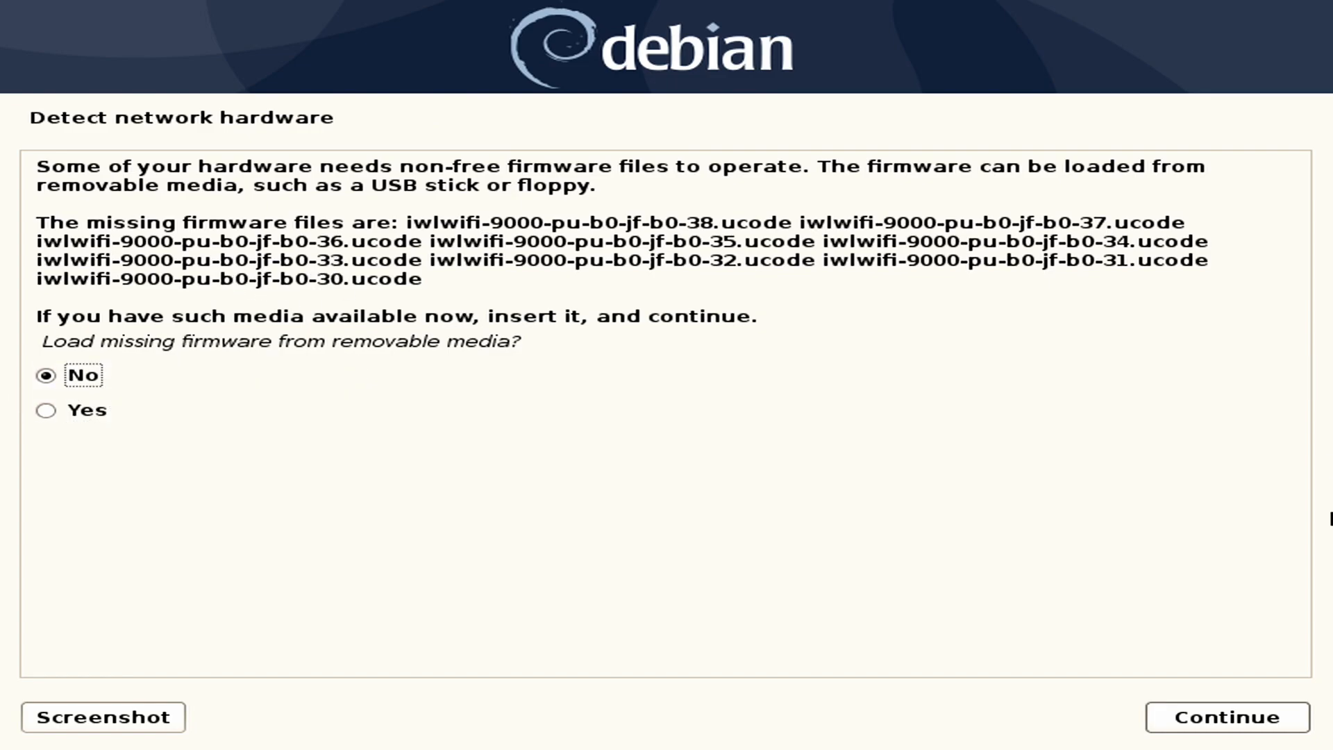
left_click(1189, 717)
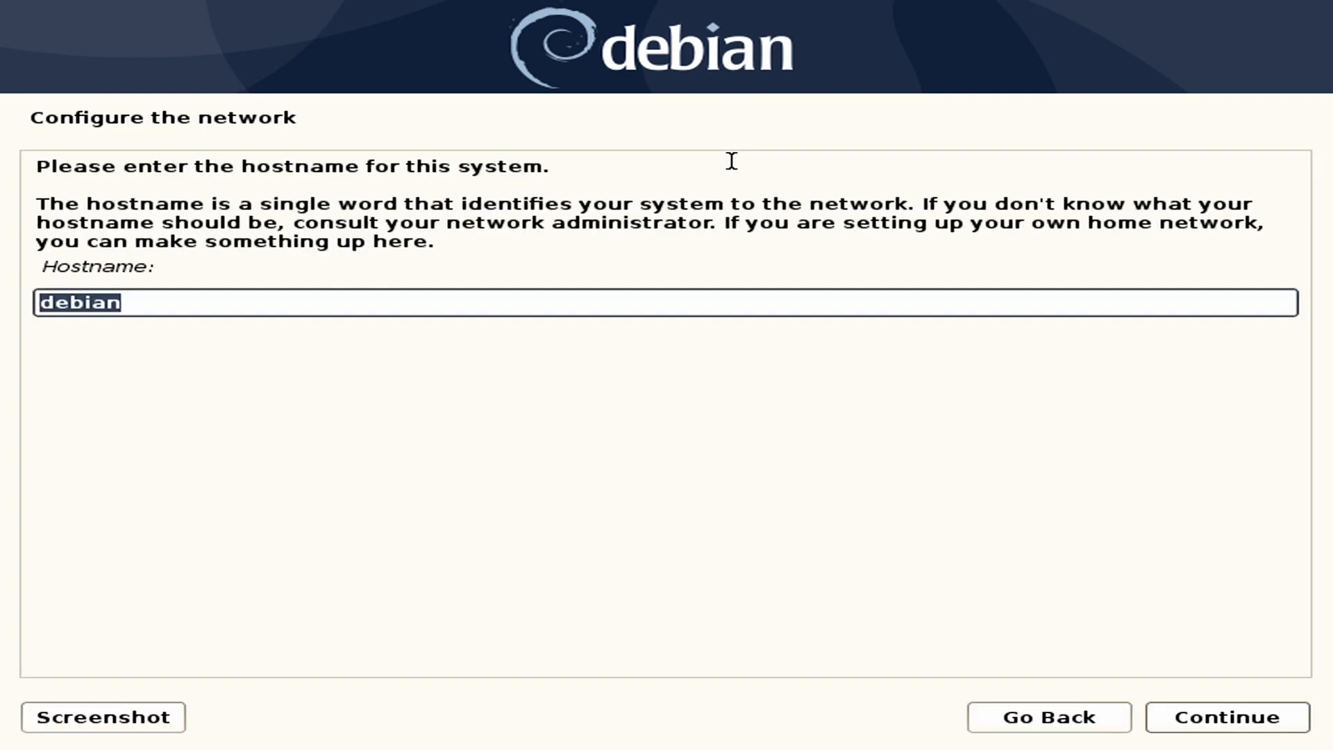
type("nuc01")
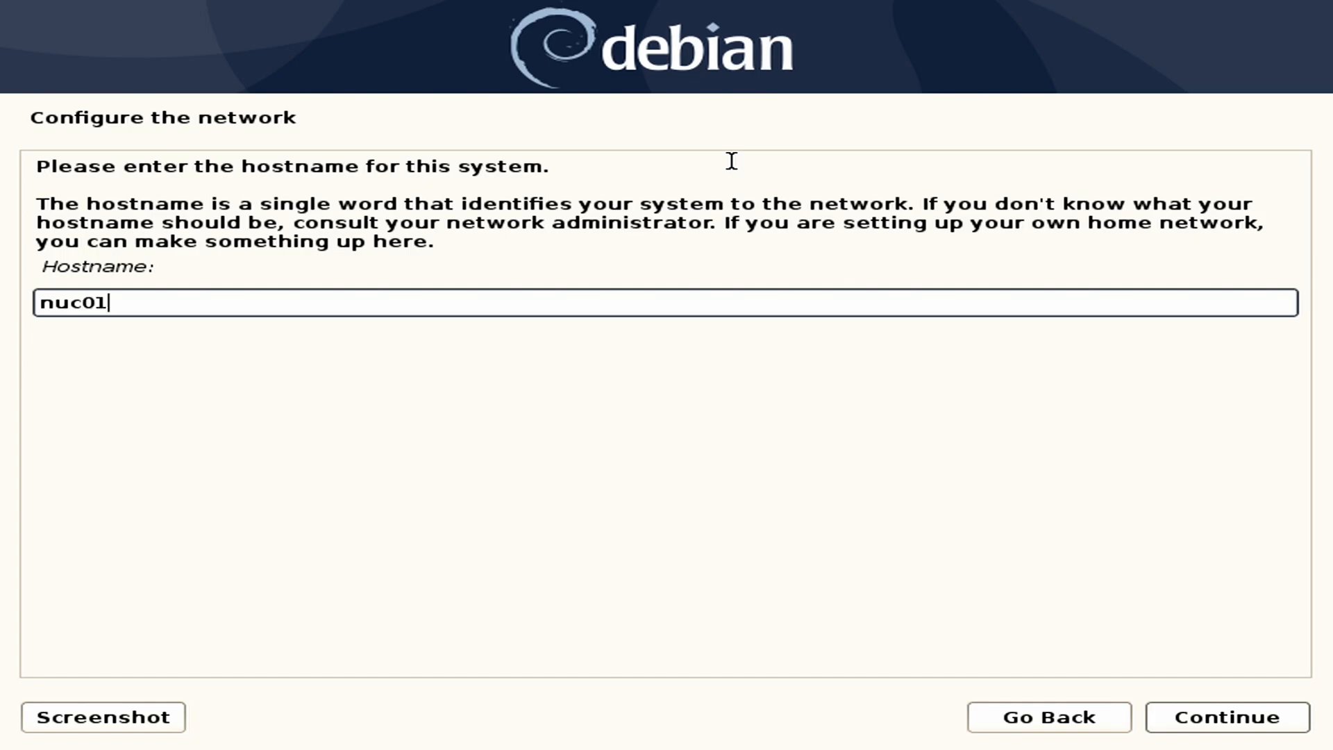
left_click(1182, 712)
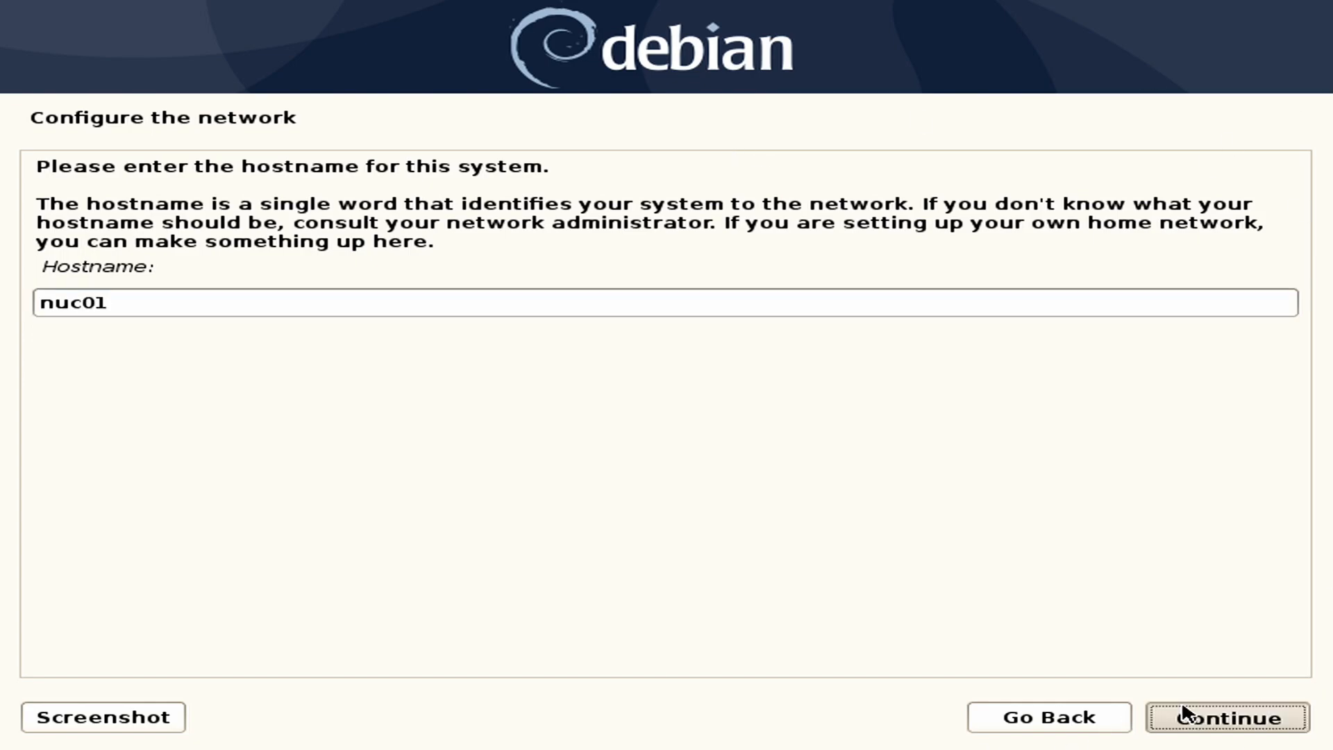
left_click(1228, 719)
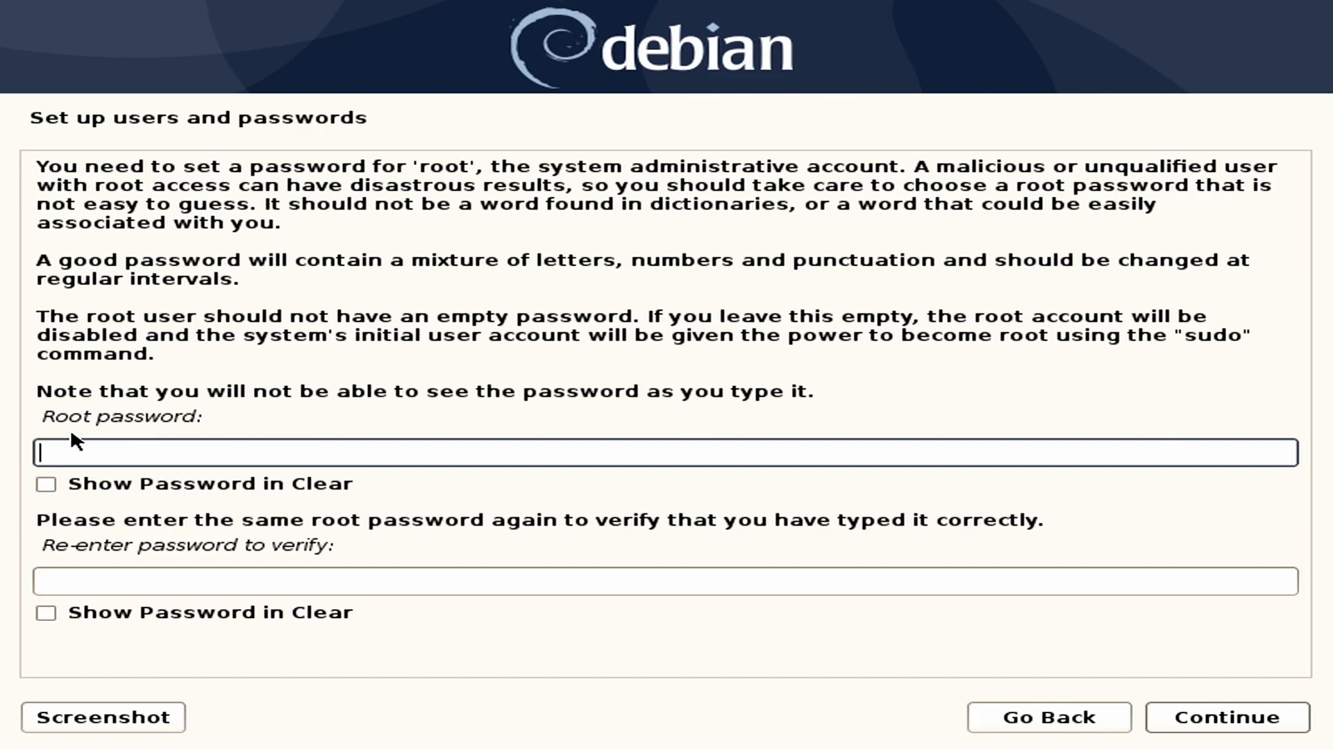
- Enter the root account password, re-enter it for verification and submit it
type("***********")
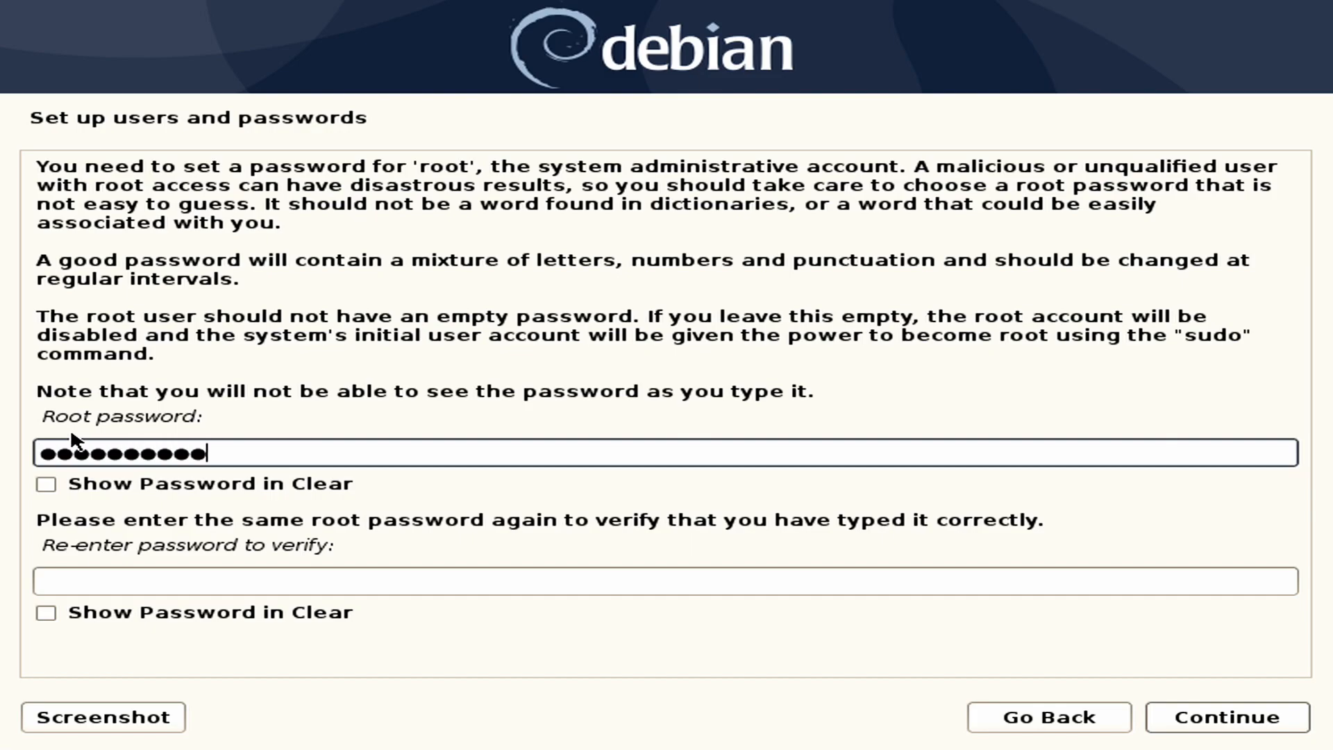
left_click(187, 620)
left_click(184, 621)
left_click(197, 579)
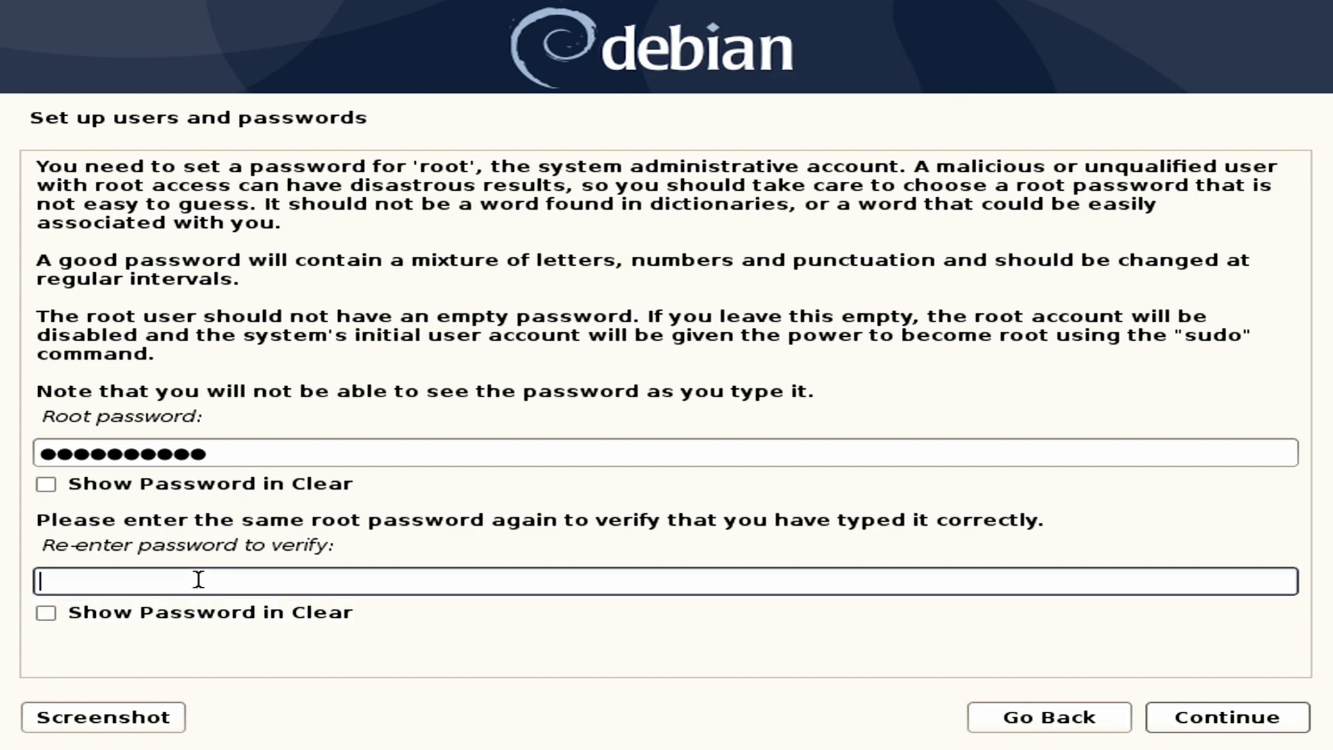
type("●●●●●●●●●●●")
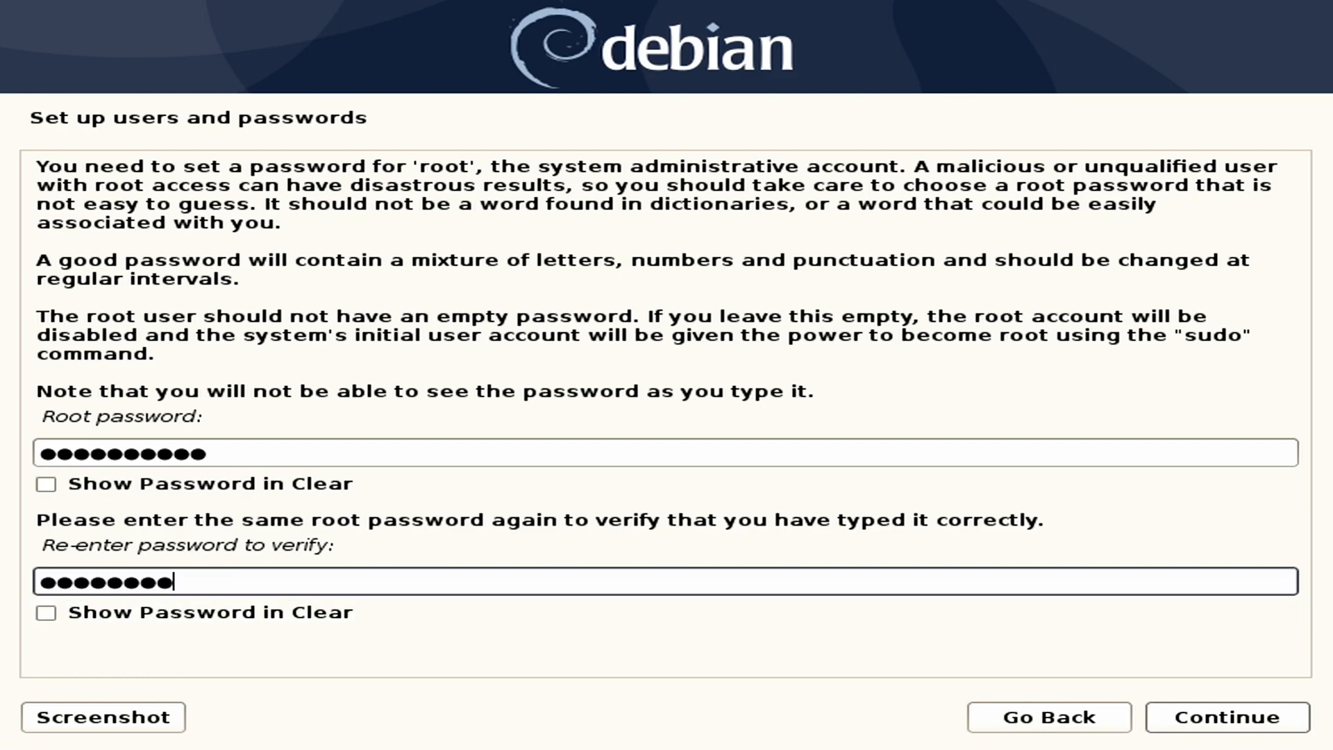
left_click(1220, 718)
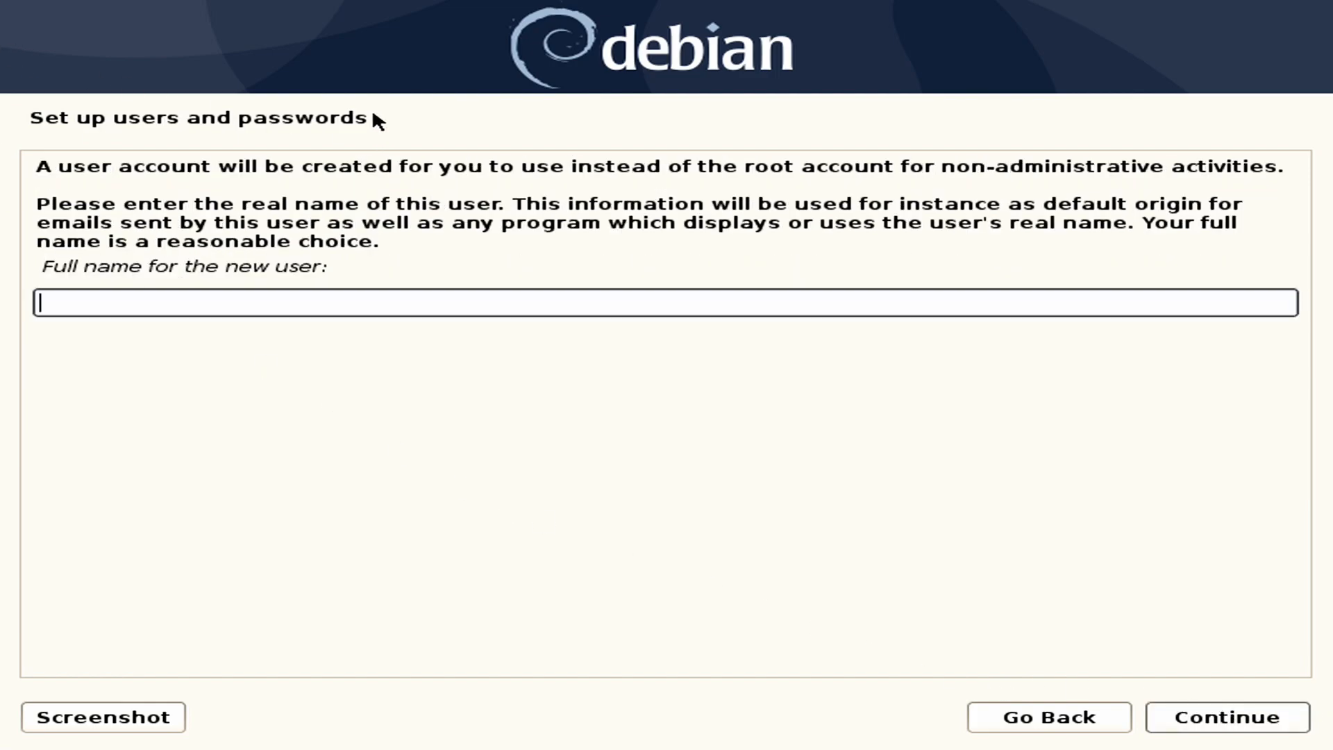
- Set the new user's full name to youtube and accept youtube as the account's username
type("youtube")
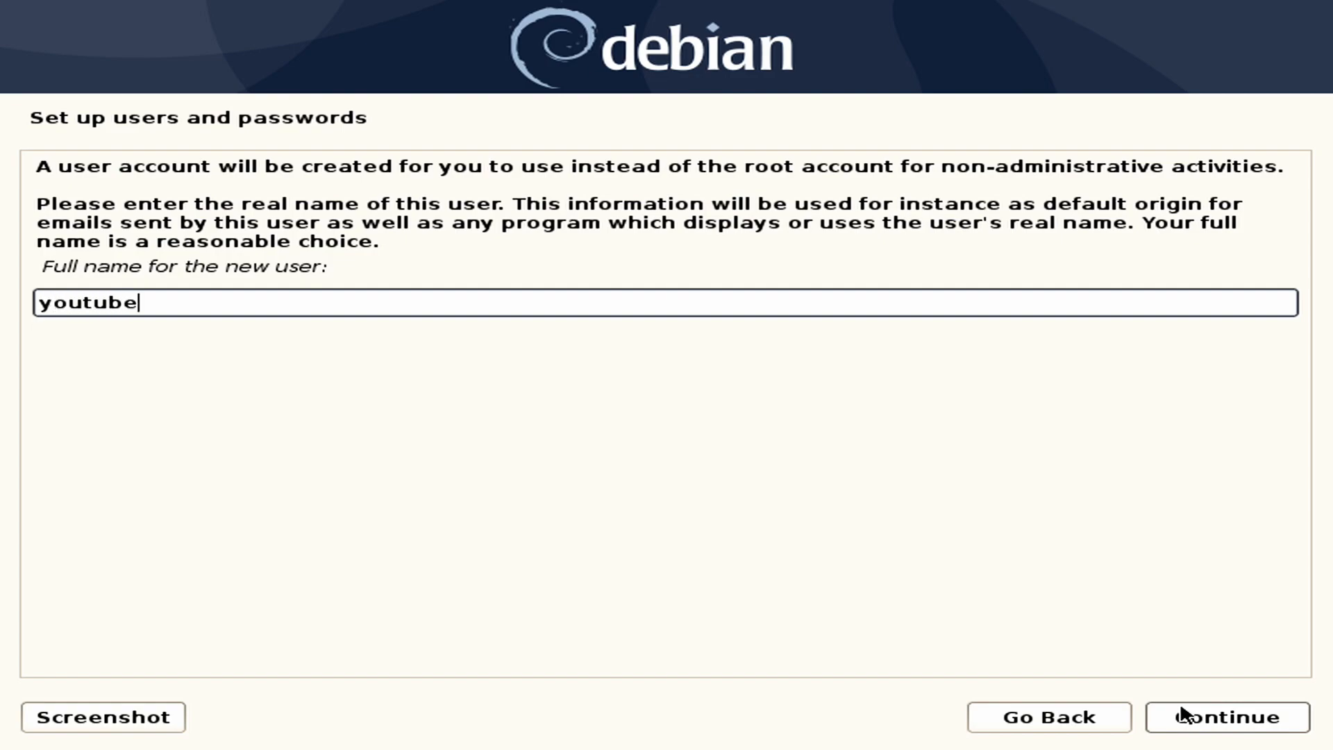
left_click(1274, 703)
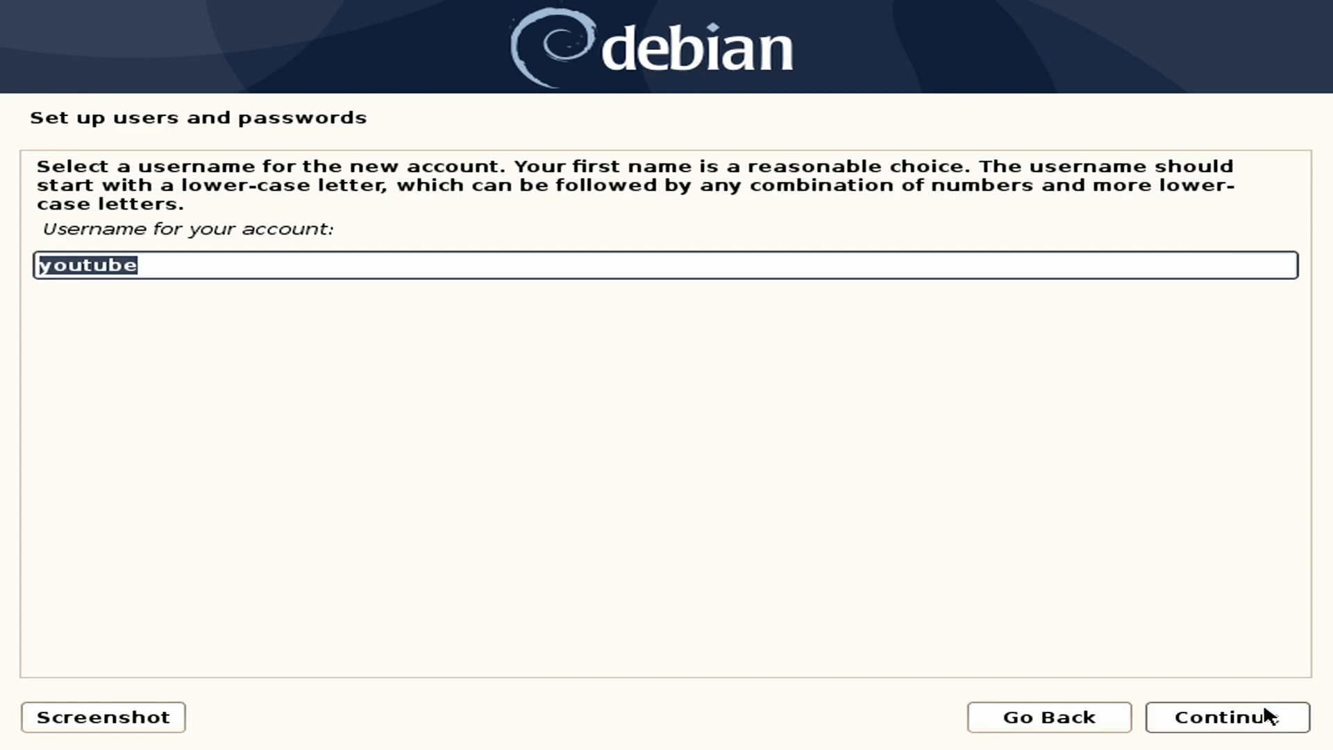
left_click(1225, 729)
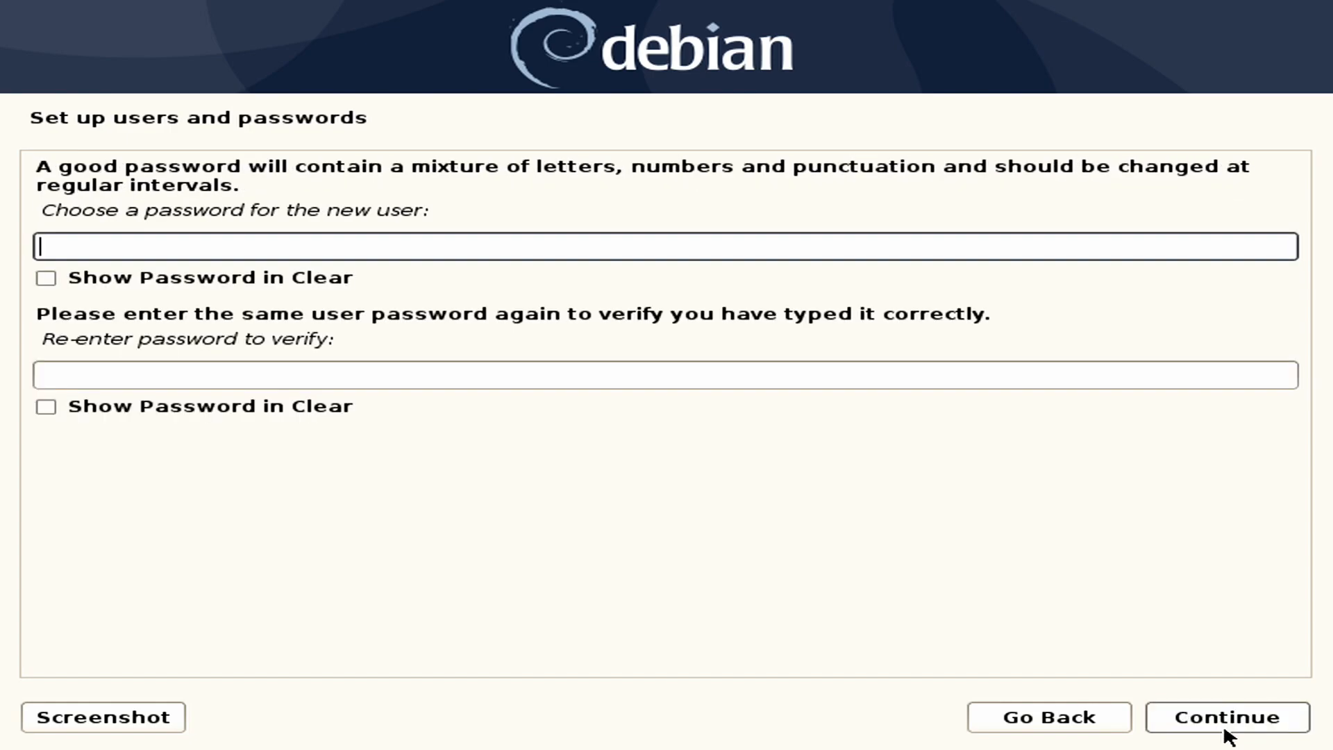
- Enter the new user's account password, re-enter it for verification and submit it
type("***********")
key("Tab")
key("Tab")
type("***********")
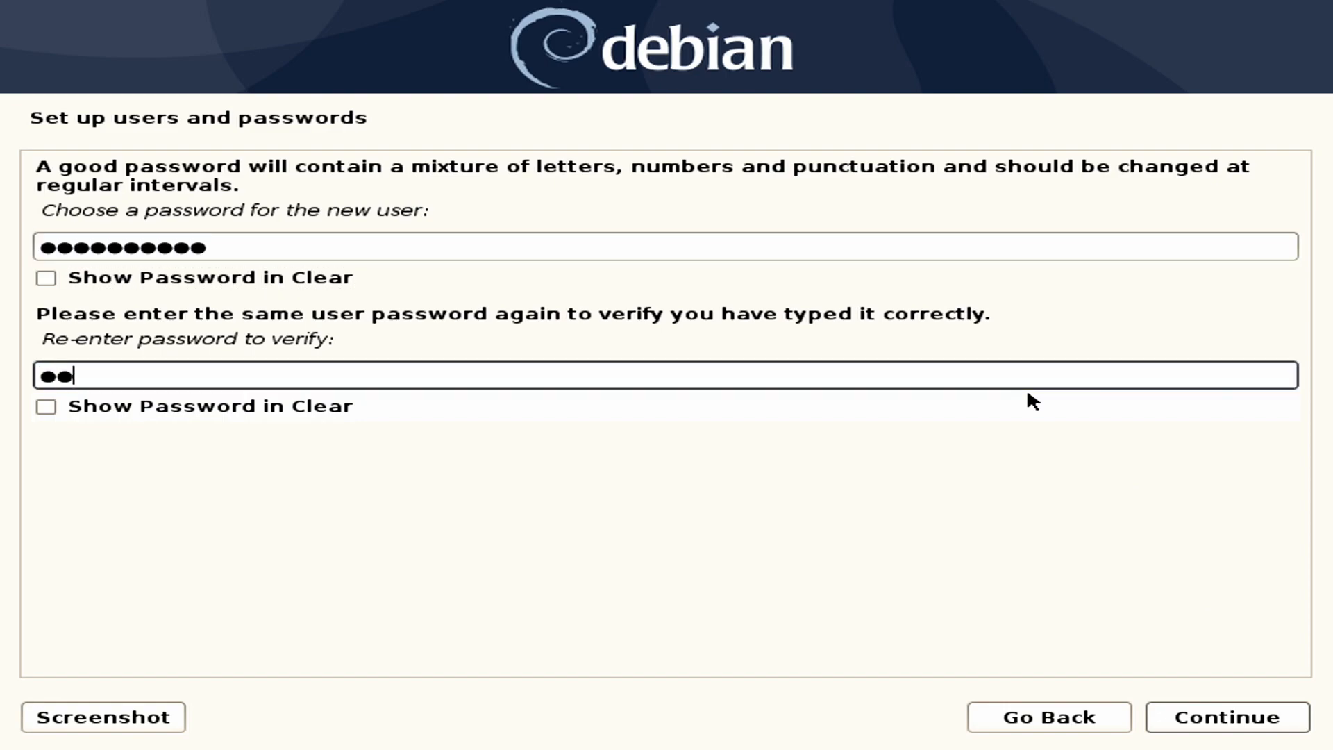
left_click(1185, 708)
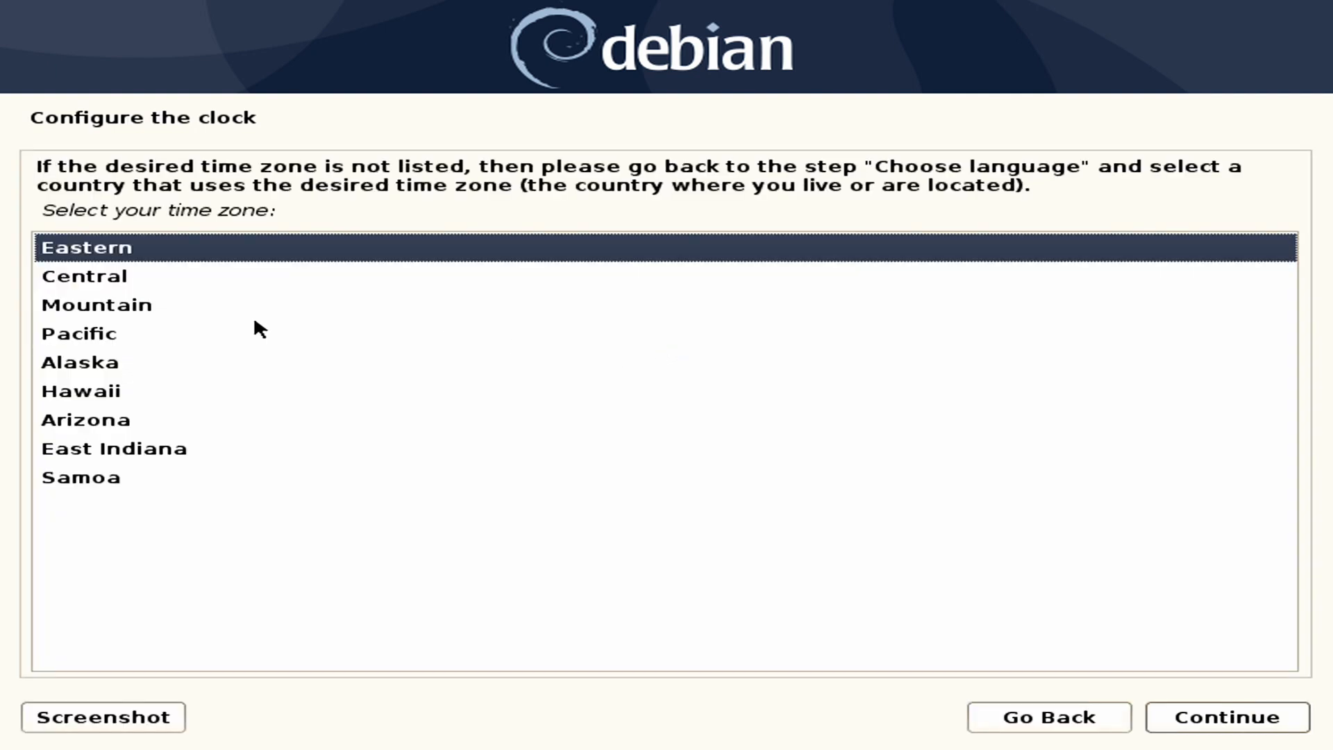
- Set the system's time zone to Central
left_click(35, 272)
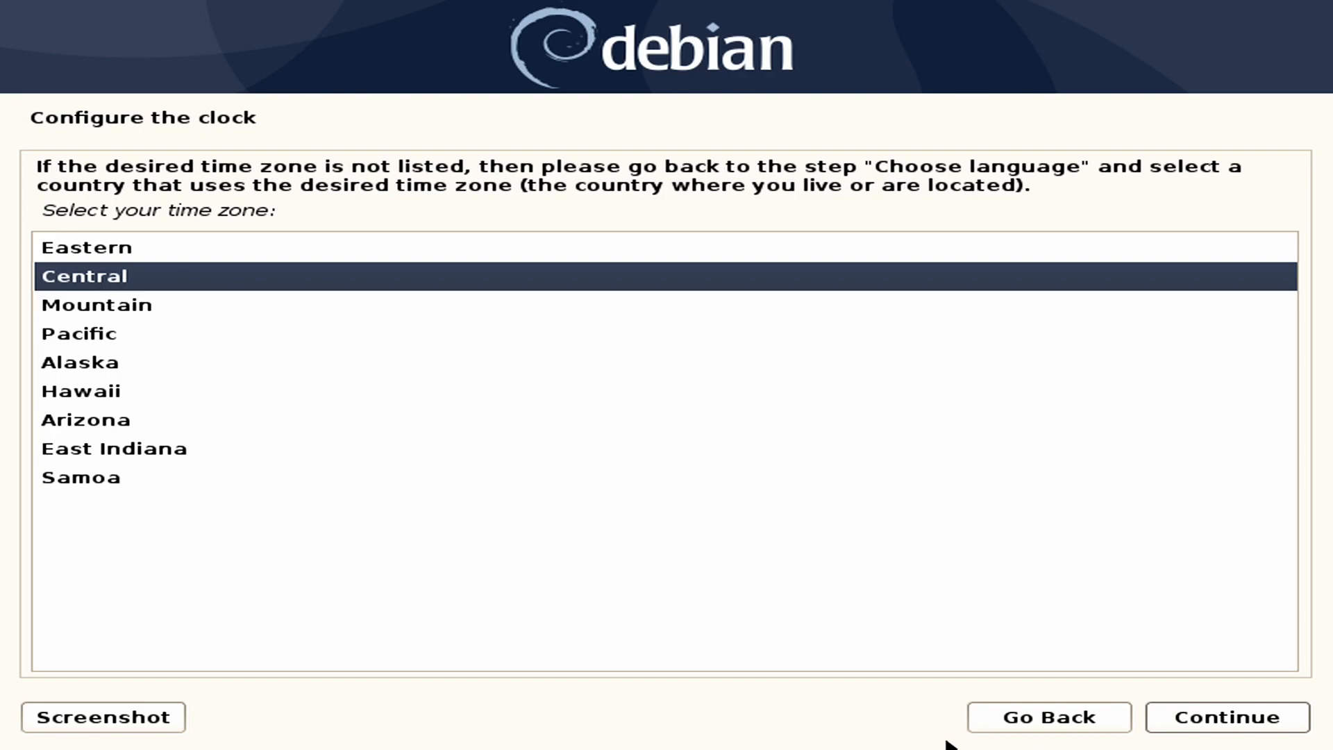
left_click(1164, 717)
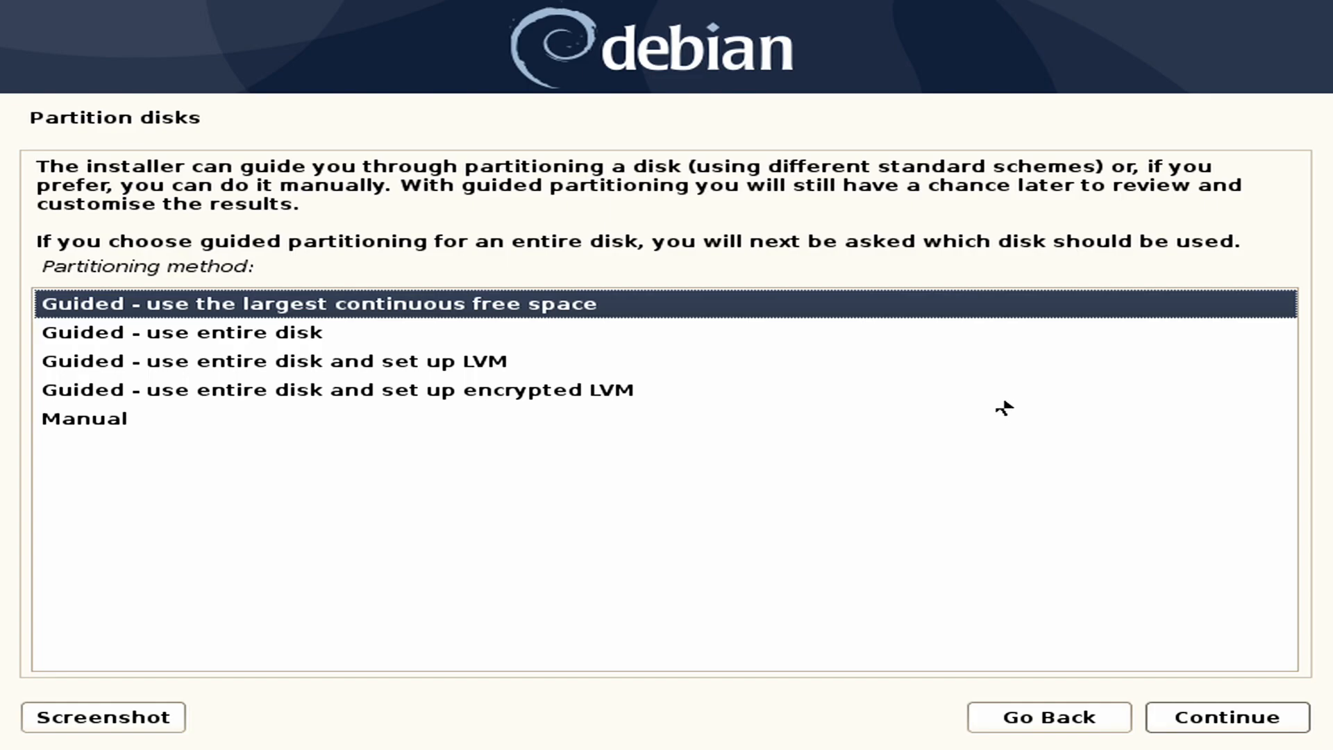
- Set up guided partitioning of the entire 1.0 TB Samsung SSD 960 EVO with all files in one partition
left_click(155, 333)
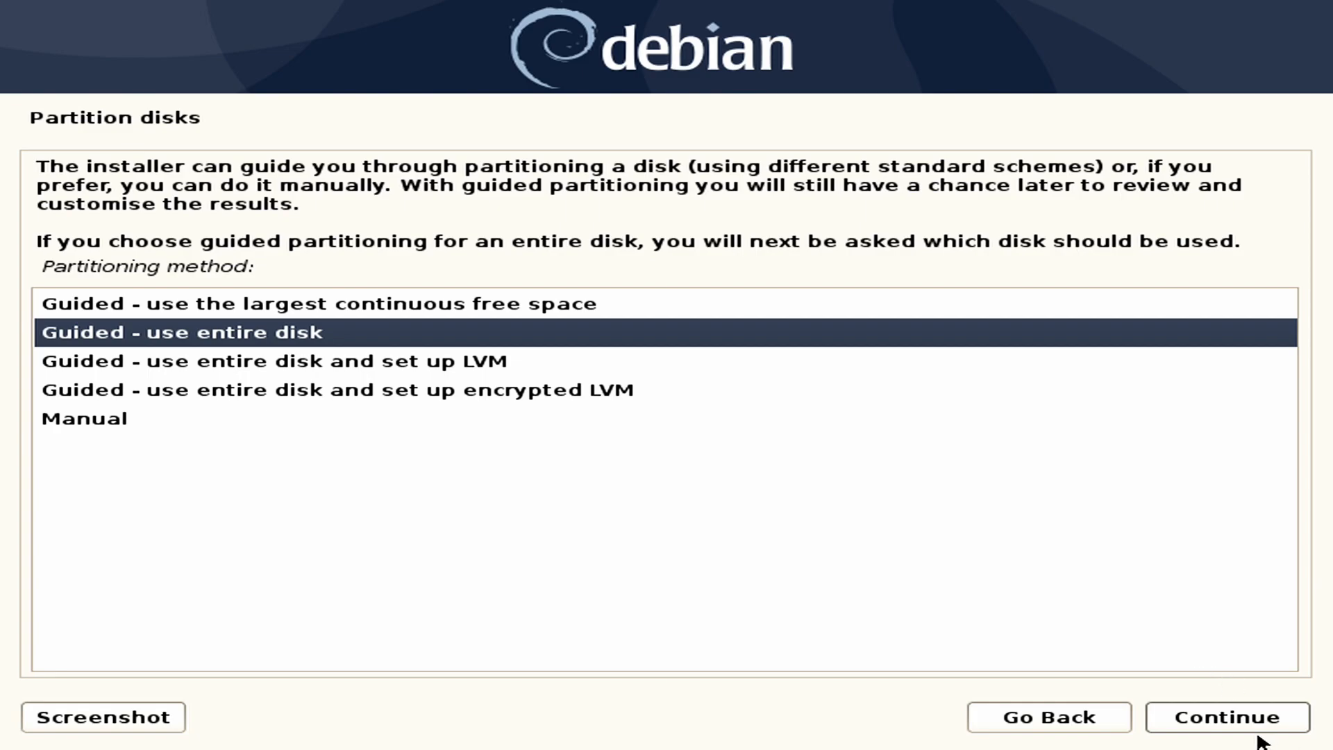
left_click(1238, 718)
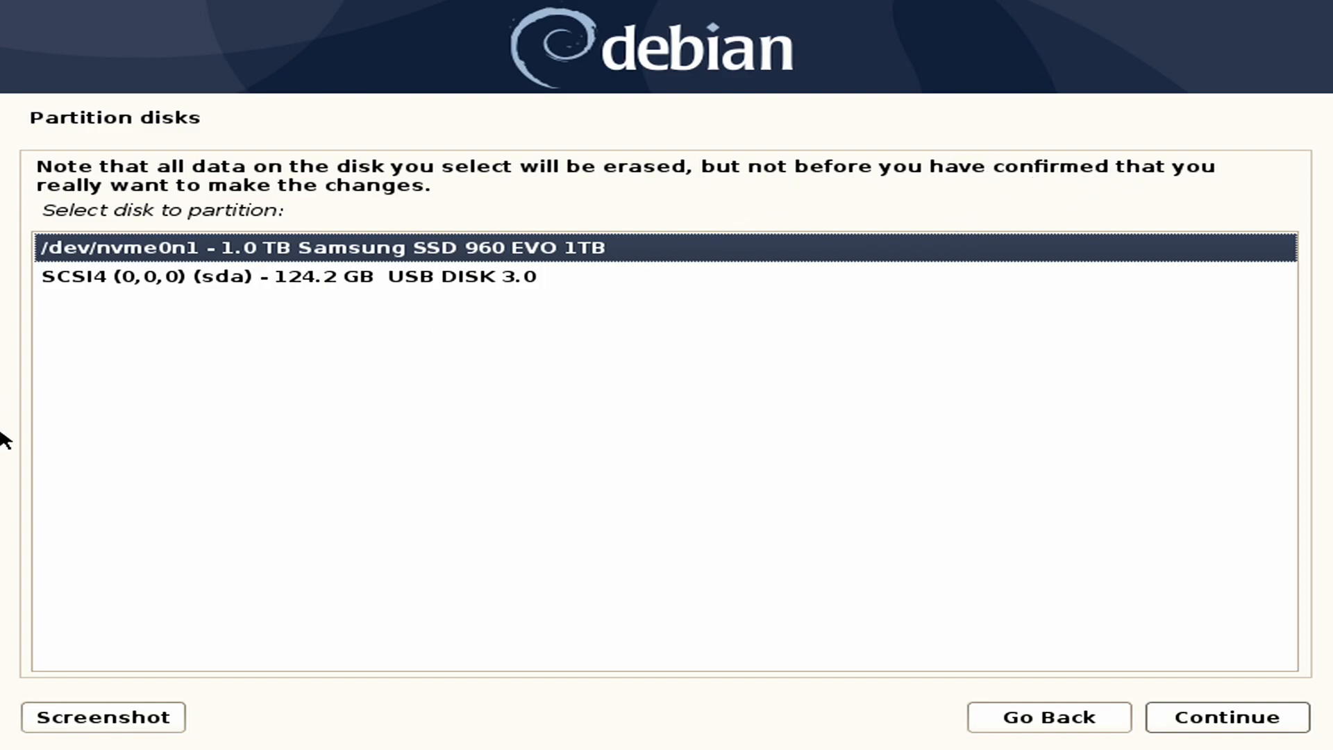
left_click(354, 250)
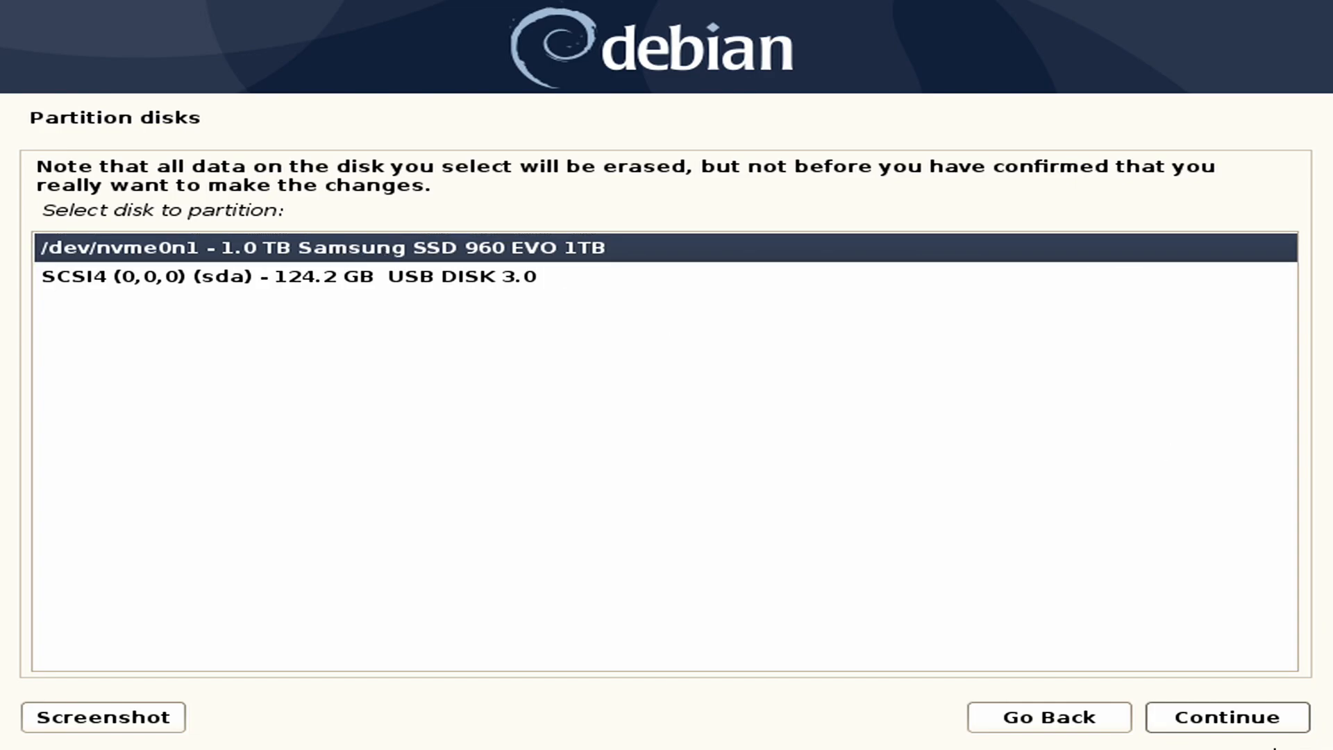
left_click(1261, 723)
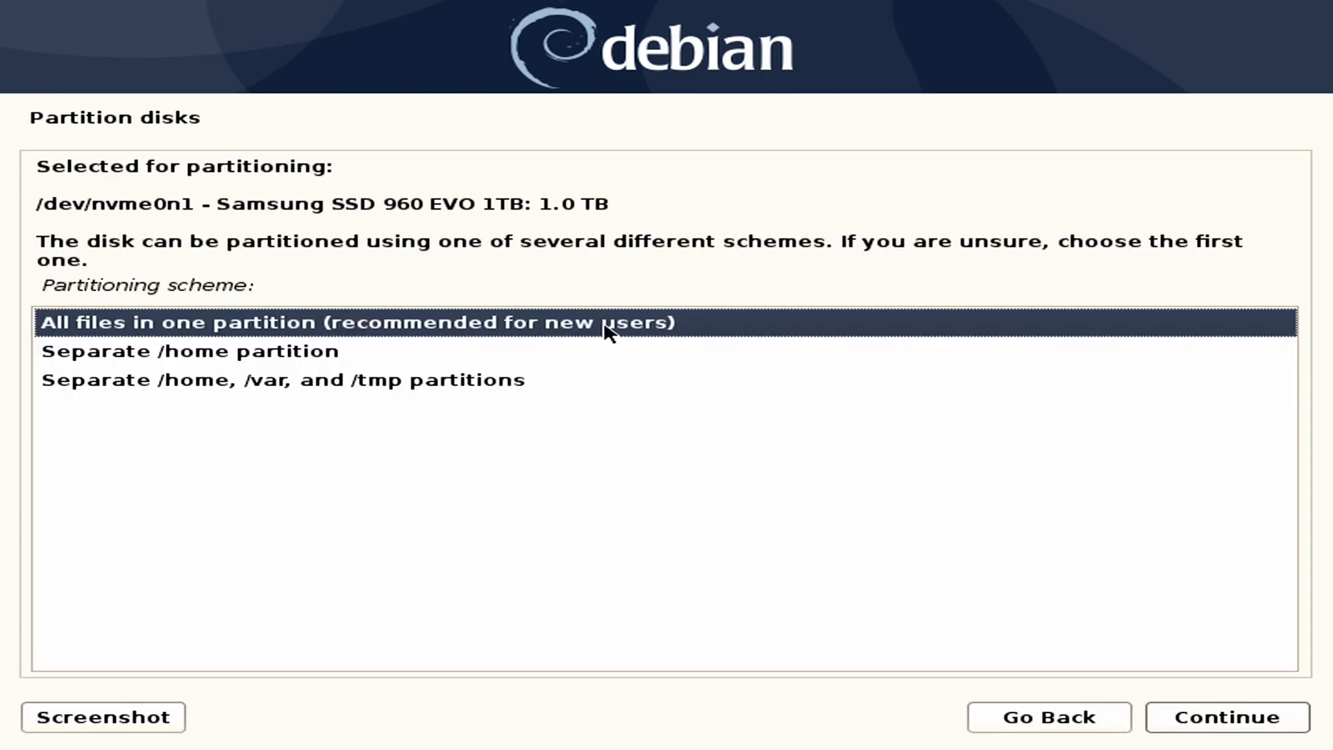
left_click(1275, 729)
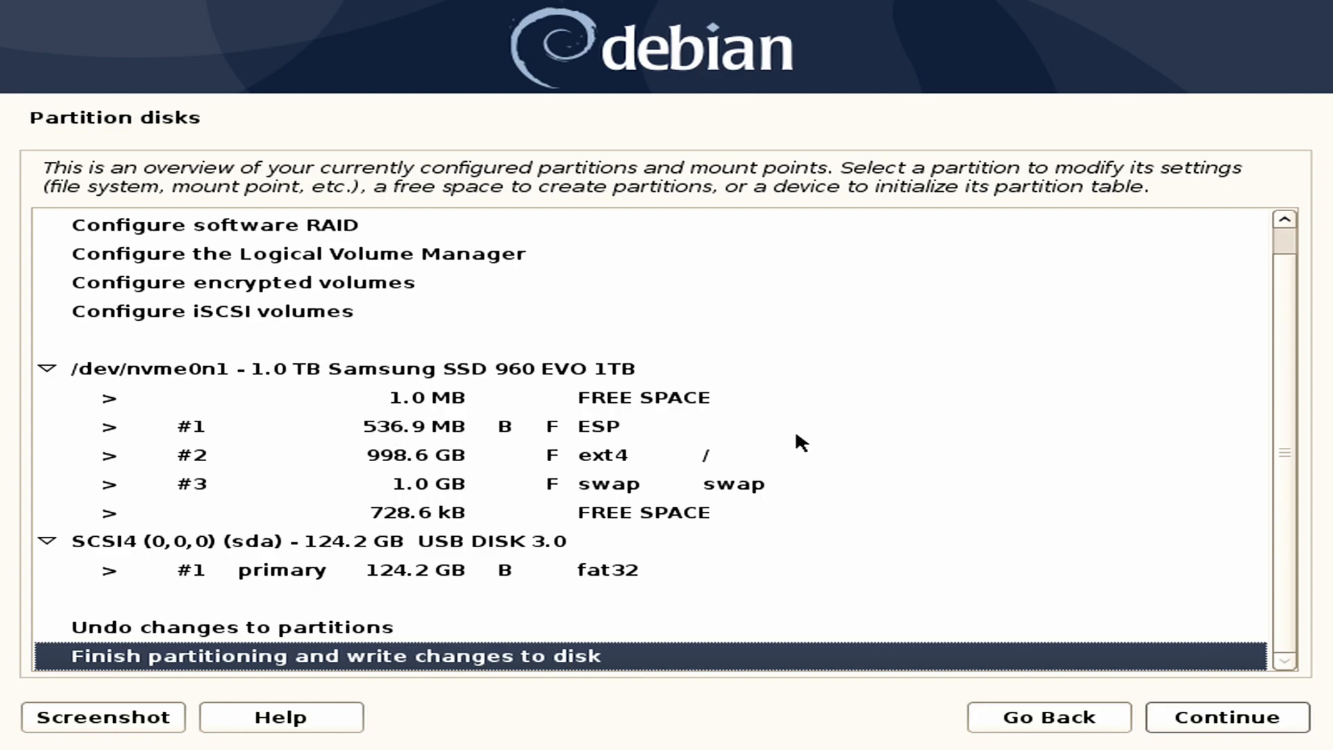
- Review the proposed ext4 root, swap and ESP partitions on the Samsung SSD in the partition overview
left_click(747, 458)
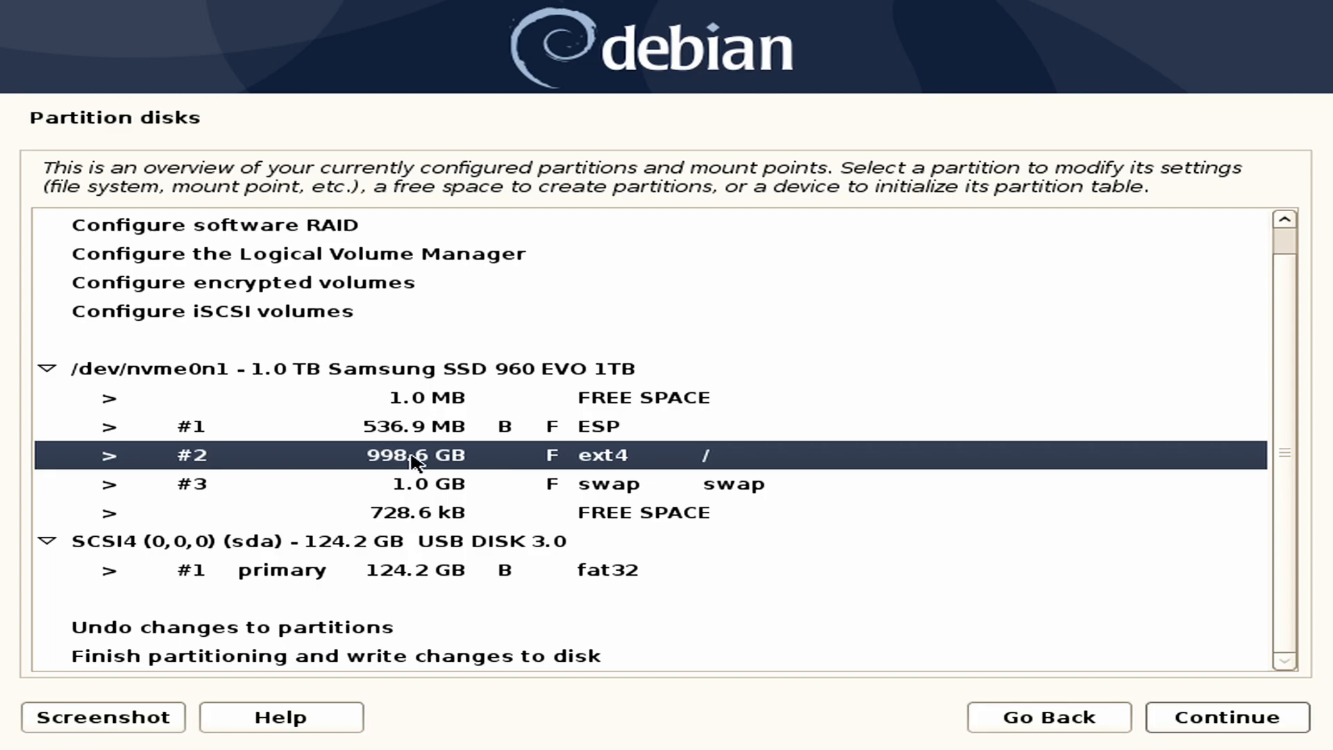
left_click(464, 485)
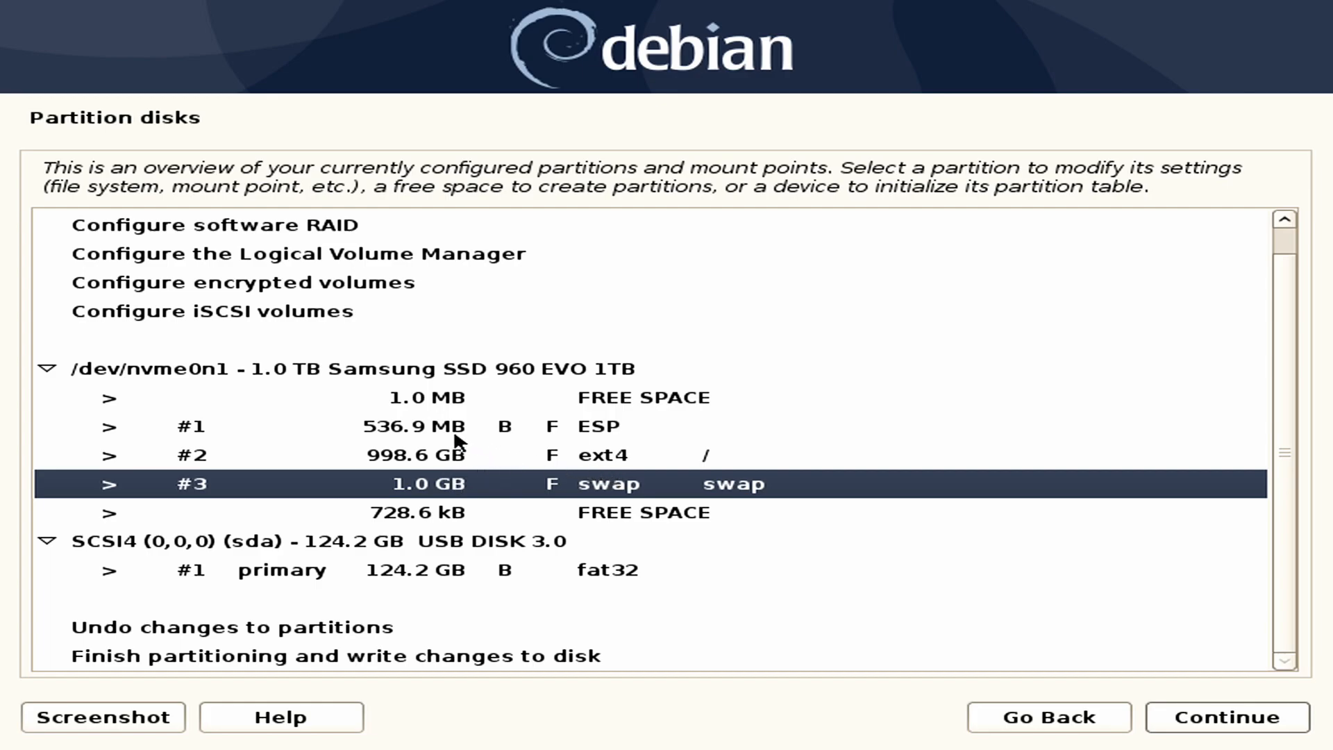
left_click(419, 428)
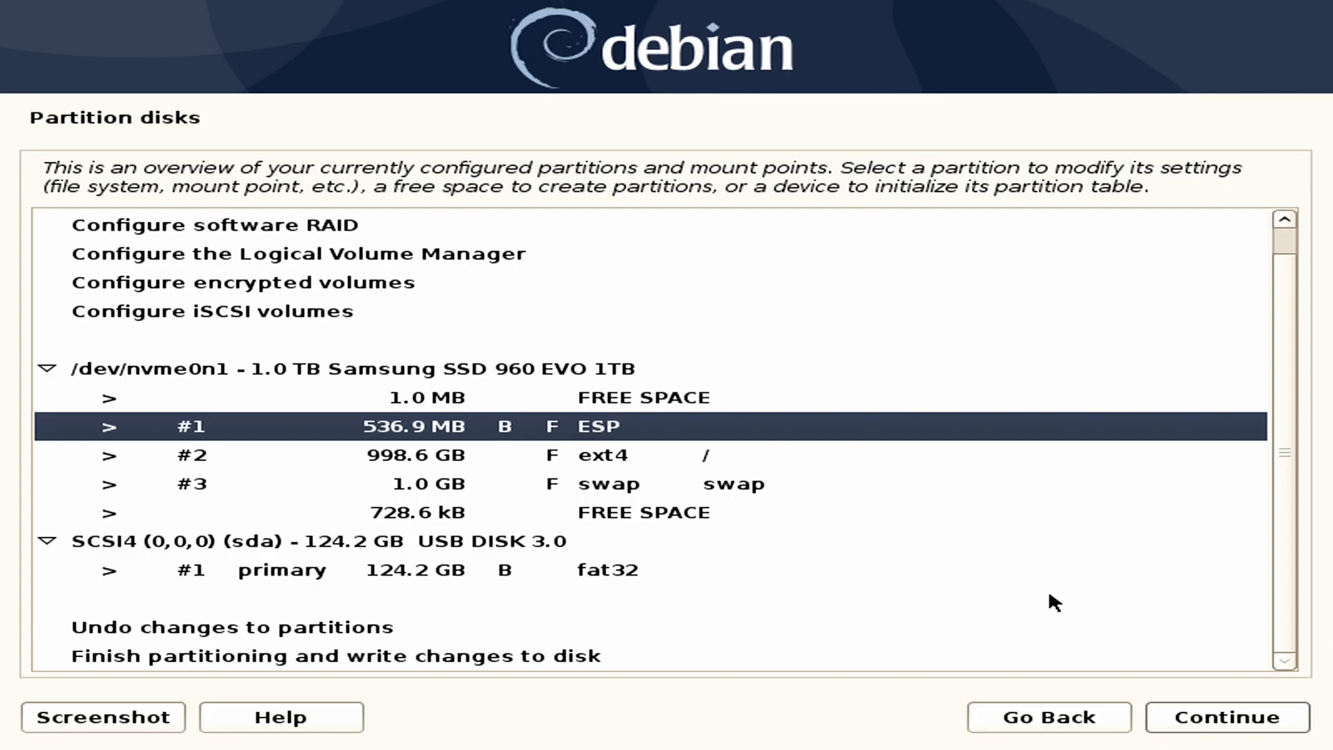
left_click(1222, 720)
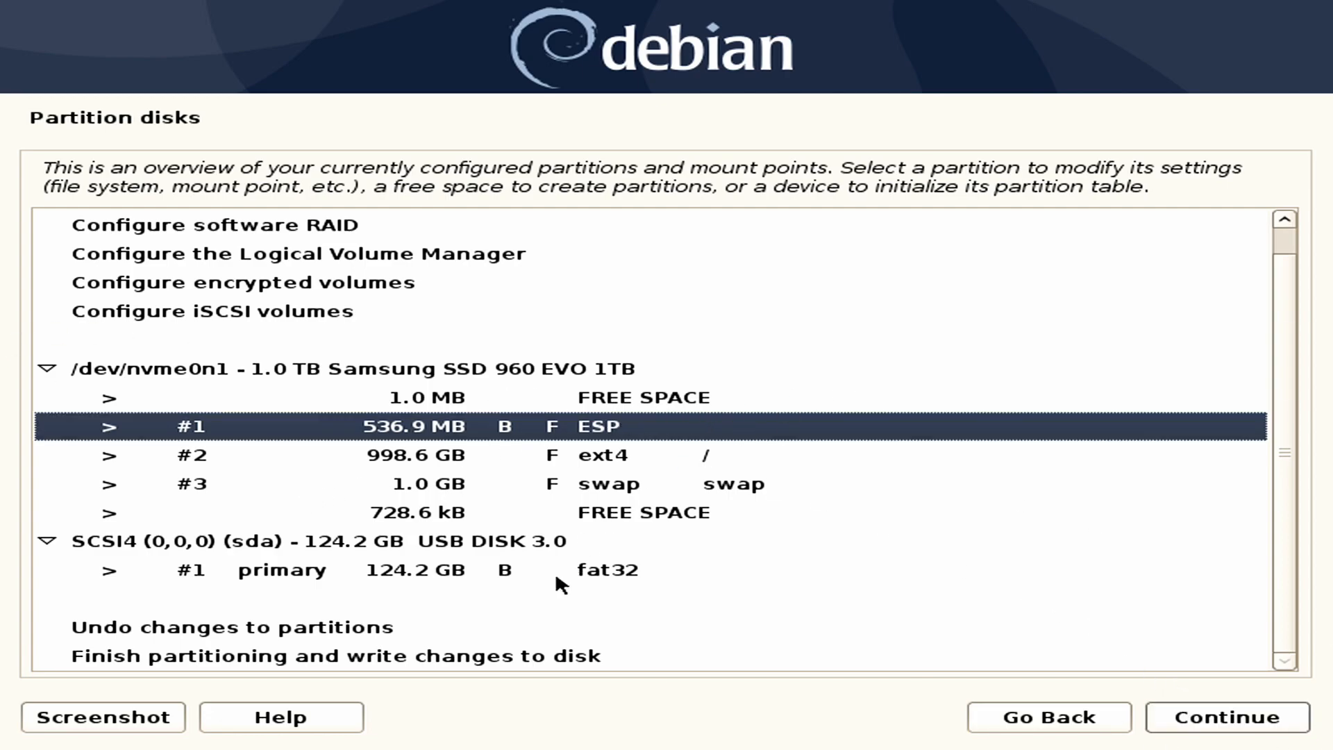
- Finish partitioning and confirm writing the changes to the disk
left_click(319, 651)
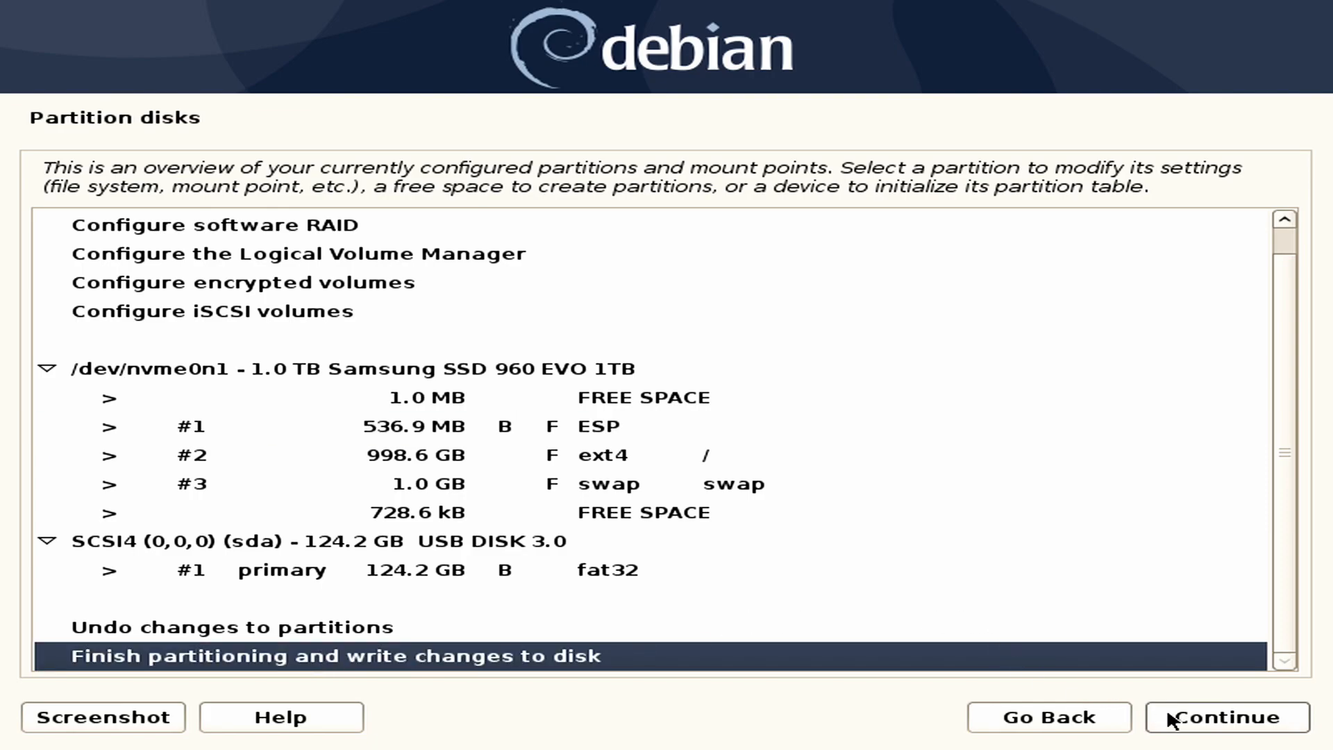
left_click(1240, 713)
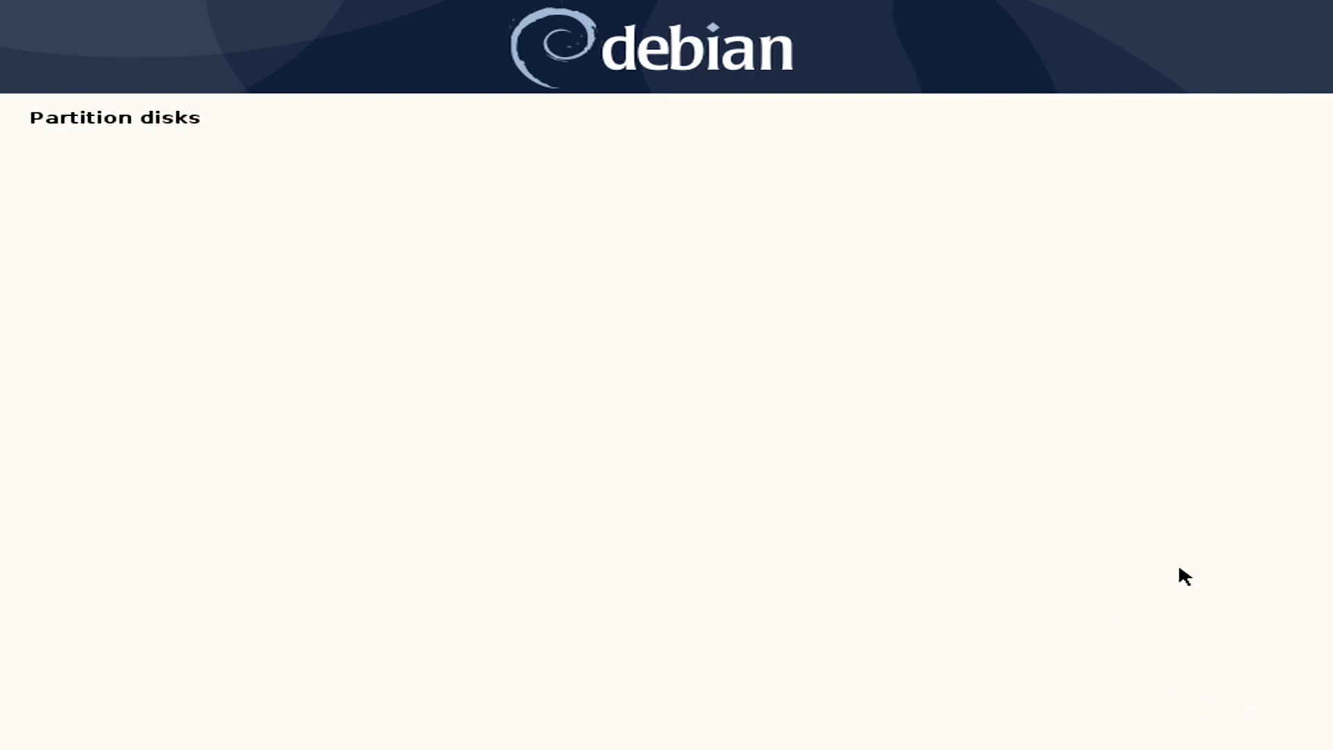
left_click(63, 489)
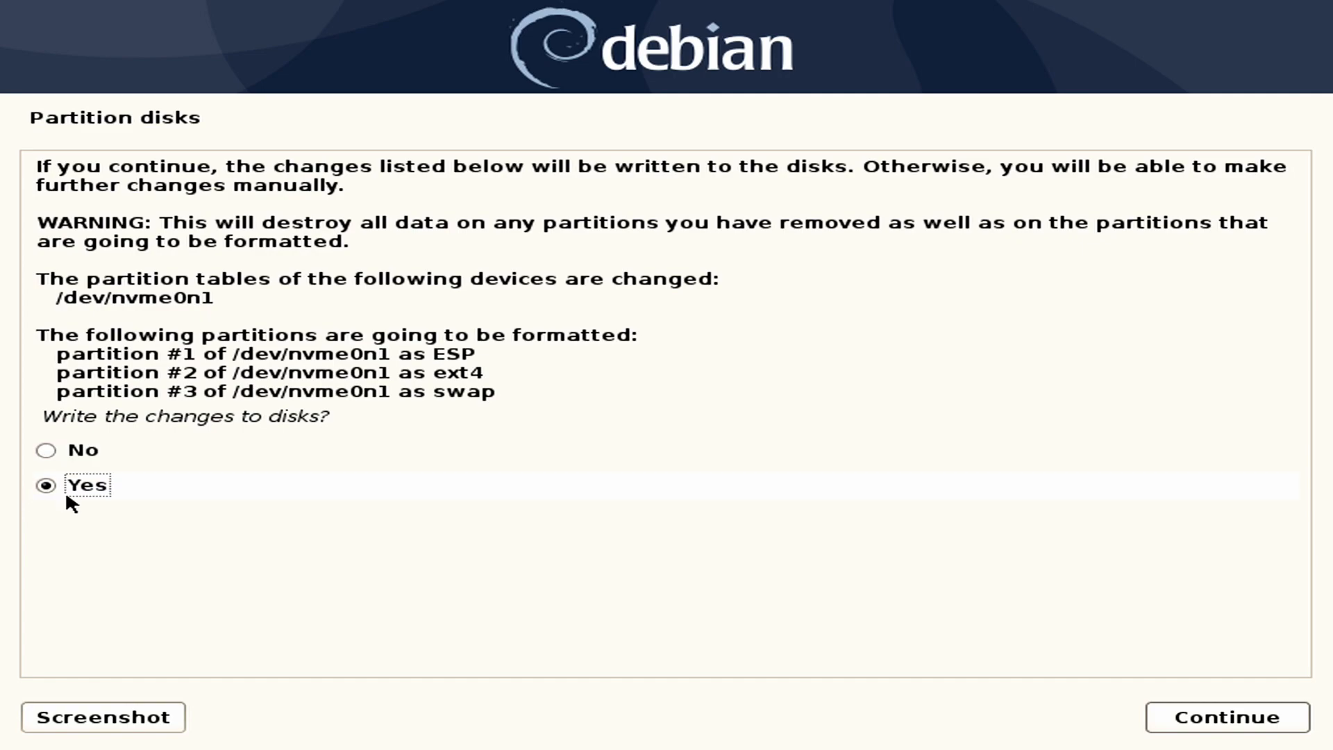
left_click(1264, 725)
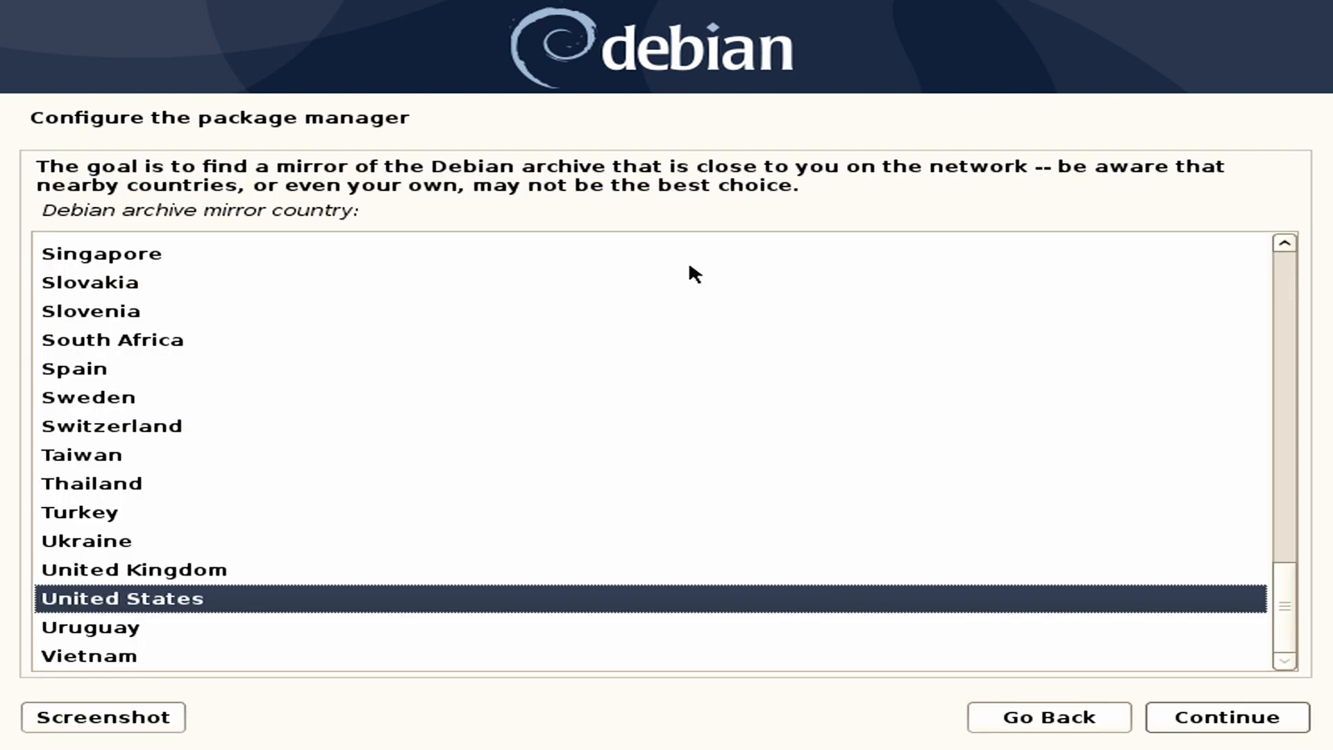
- Configure the package manager with the United States mirror debian.osuosl.org and no HTTP proxy
left_click(1283, 707)
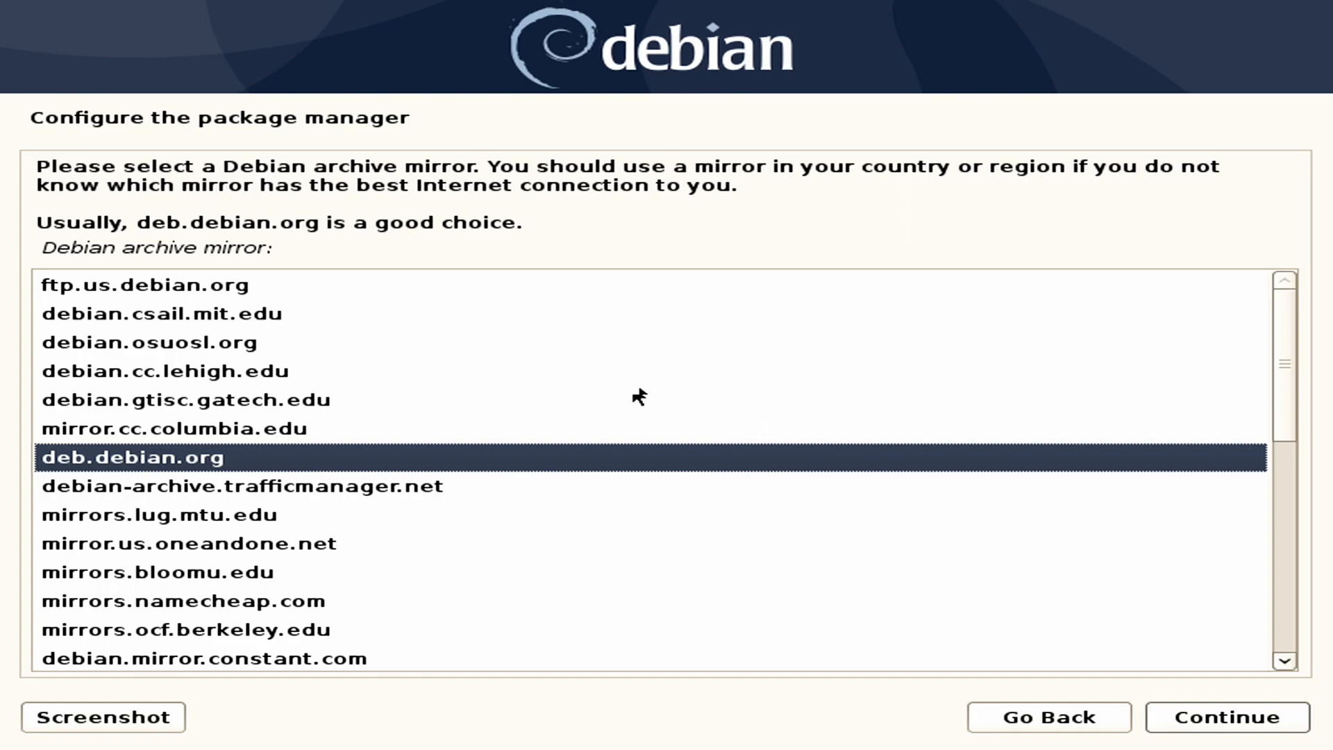
left_click(182, 340)
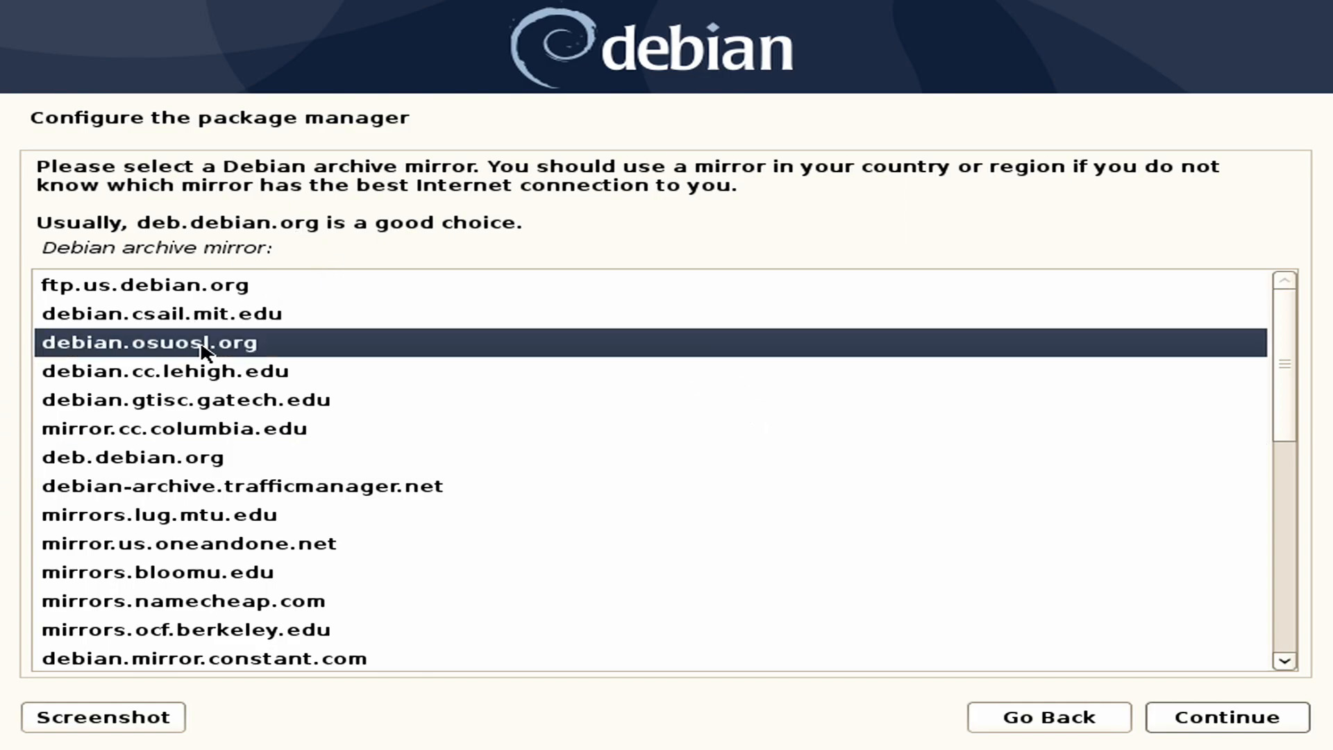
left_click(1254, 726)
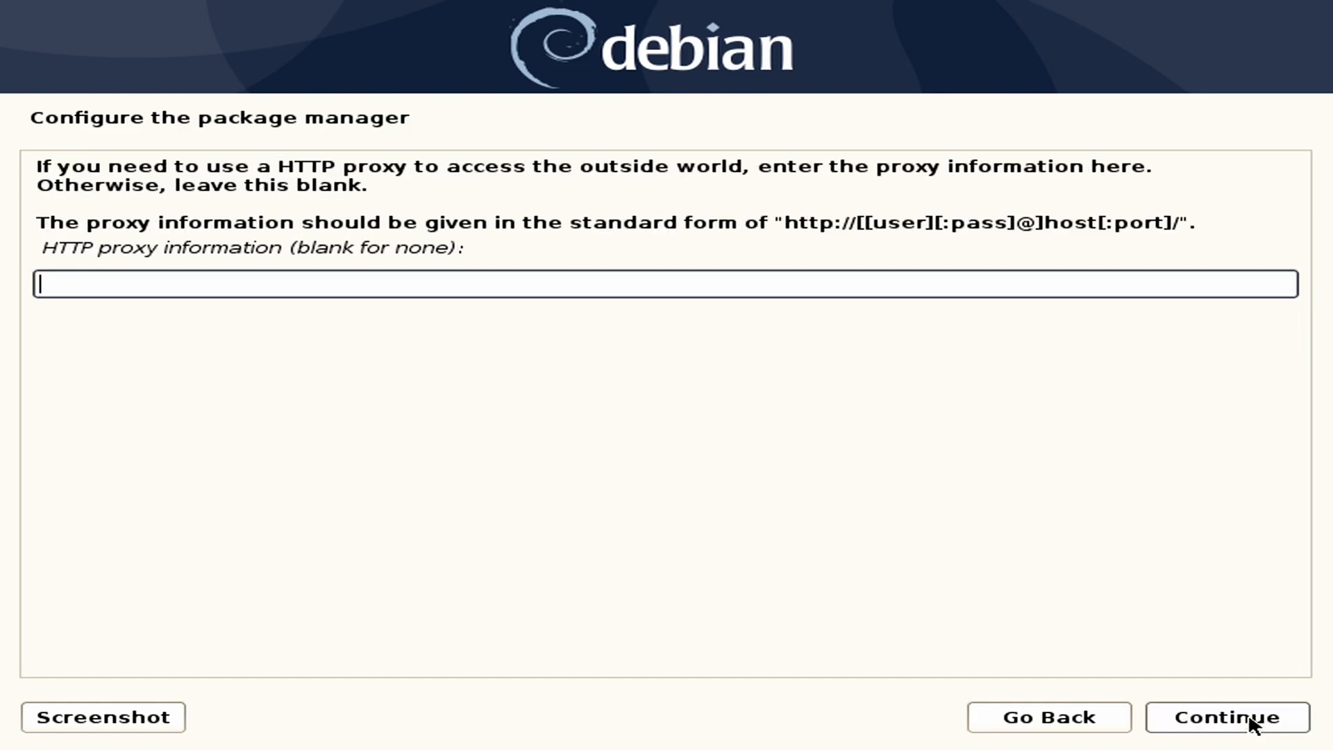
left_click(1254, 722)
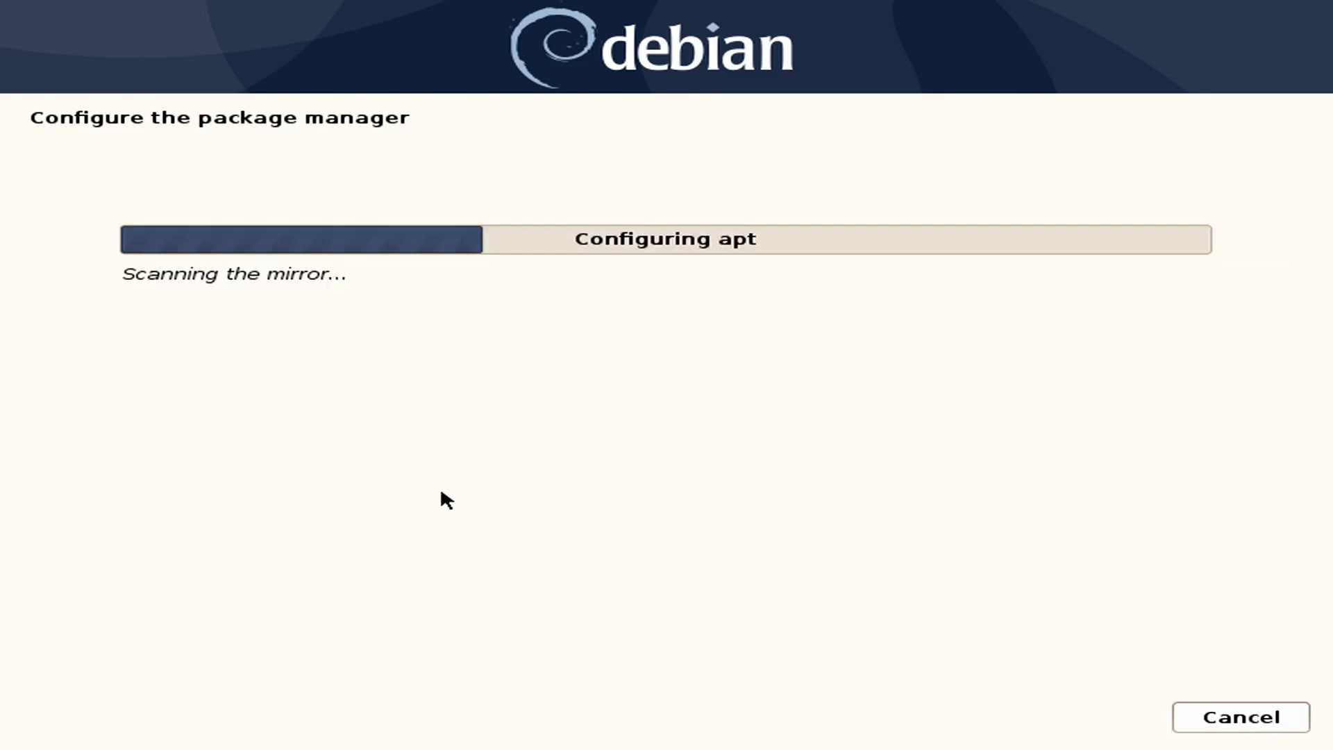